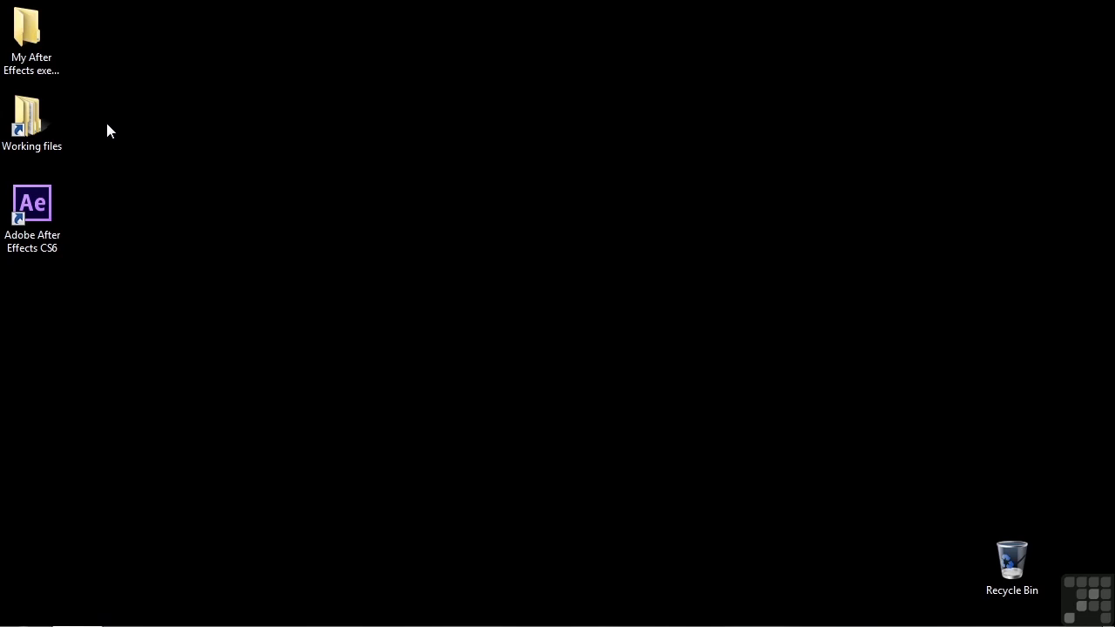
Open 1604-stabilize.aep from Working files > After Effects projects in Windows Explorer.
double_click(39, 121)
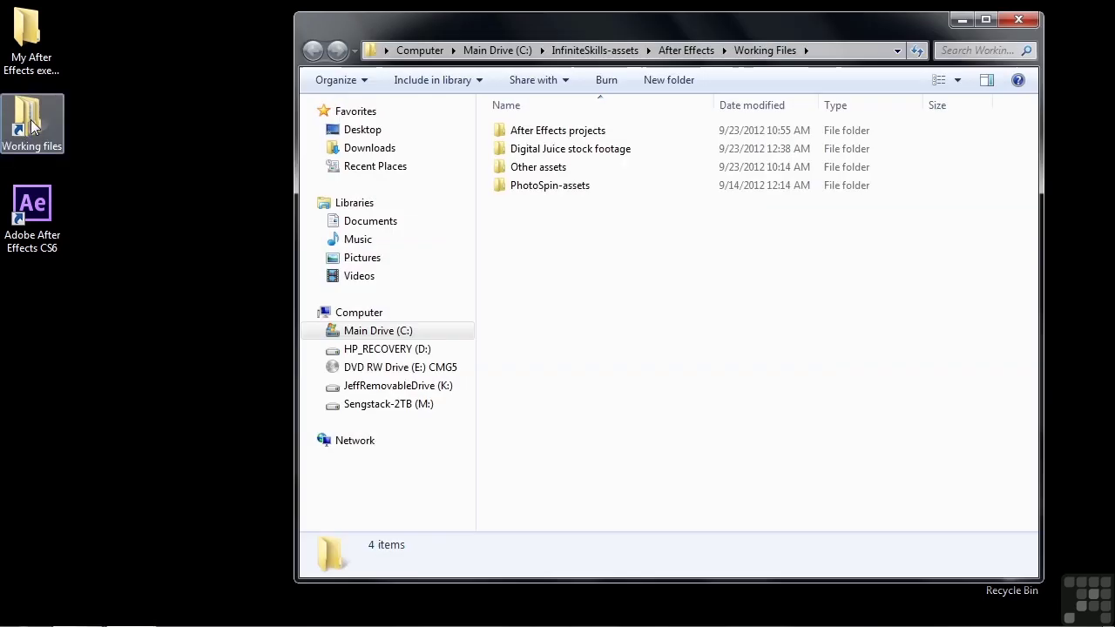
double_click(549, 130)
scroll(527, 357, "down", 10)
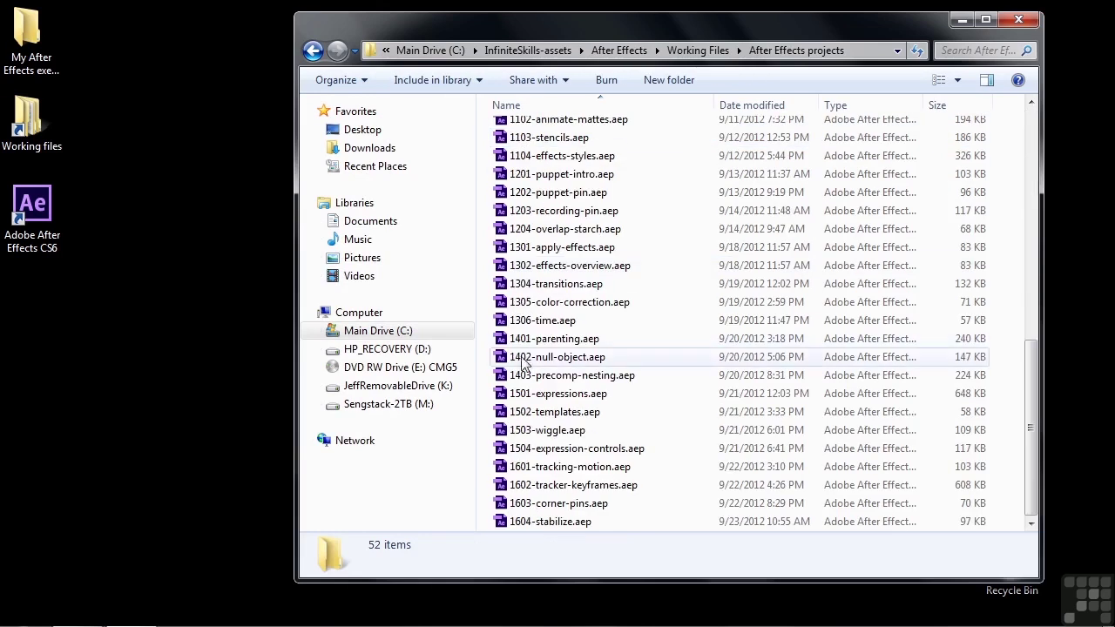
double_click(537, 522)
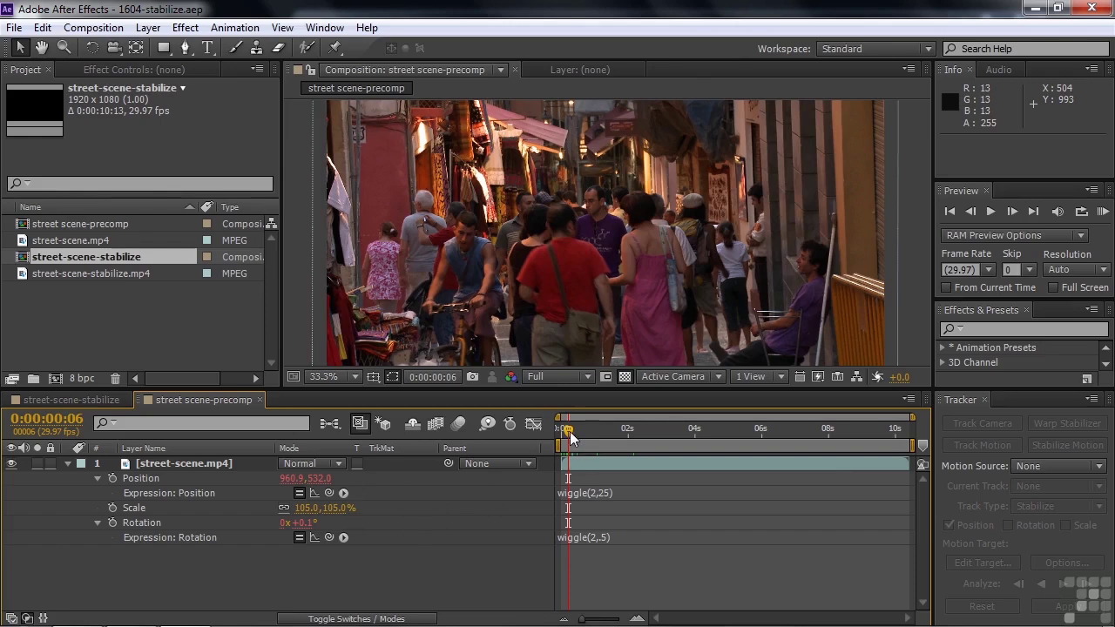
Scrub through the wiggling street scene precomp, then switch to the empty street-scene-stabilize comp.
left_click_drag(569, 431, 658, 432)
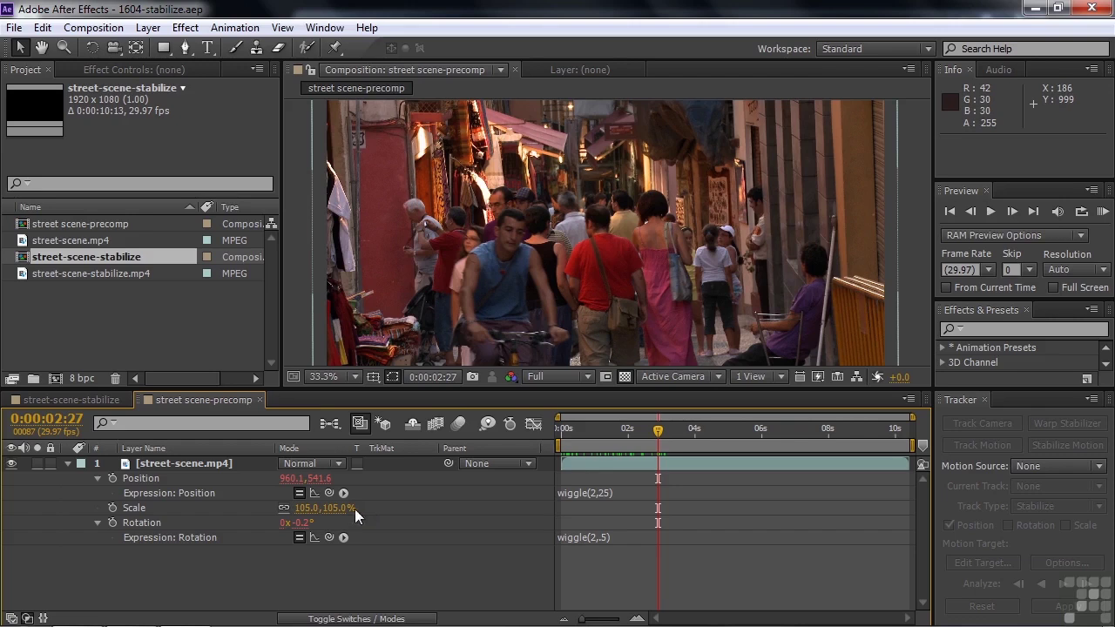
left_click(48, 399)
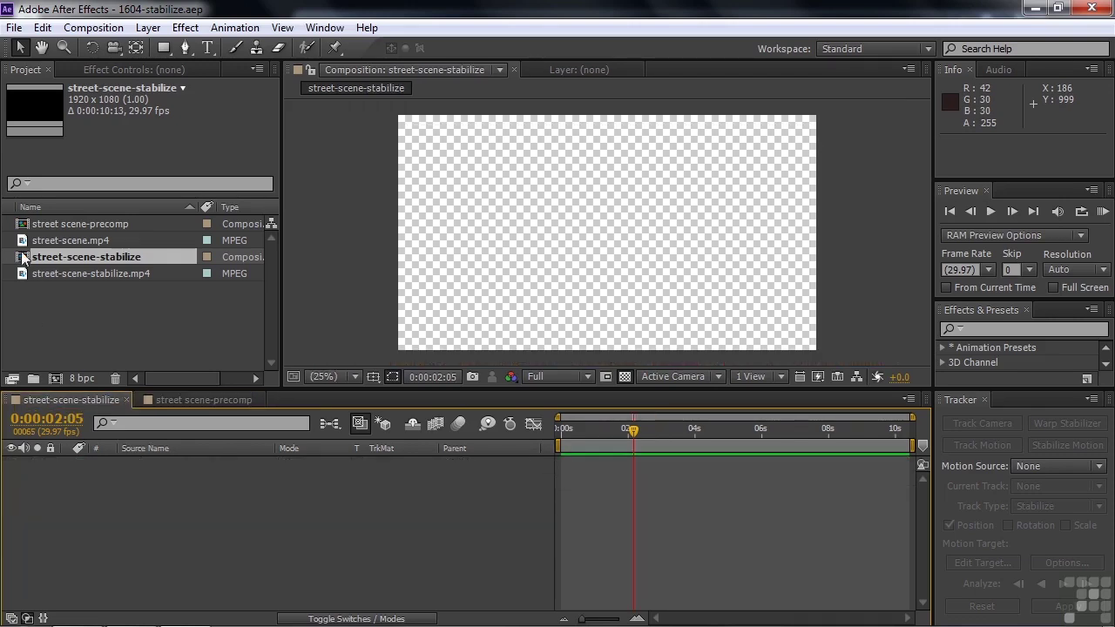
Add street scene-precomp to the street-scene-stabilize timeline and scrub through the new layer.
left_click_drag(24, 224, 48, 483)
left_click_drag(635, 430, 560, 439)
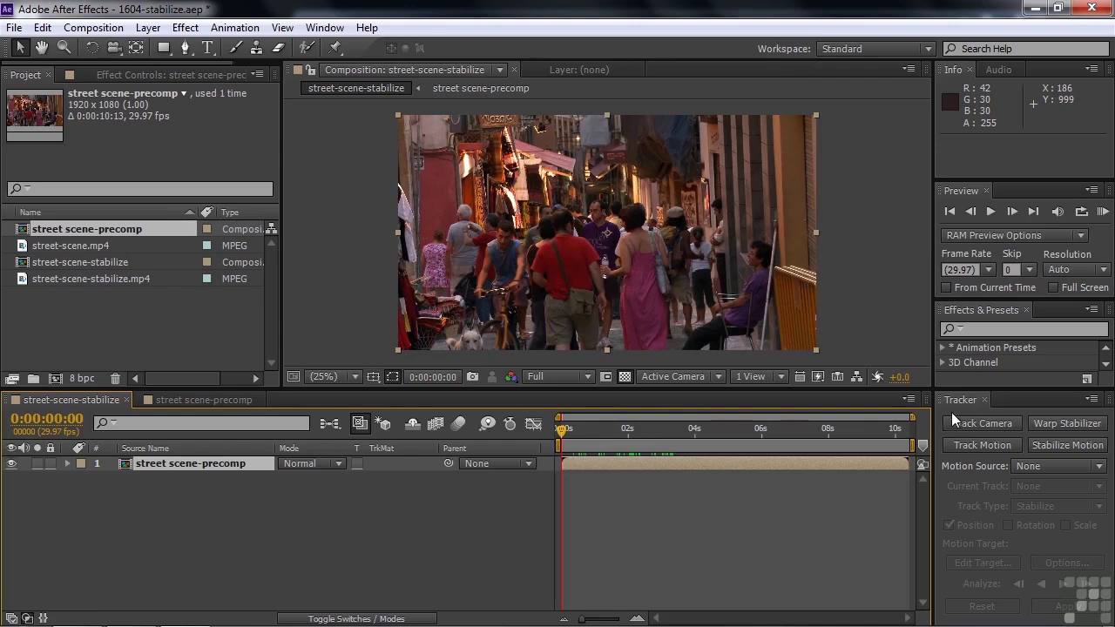
Start a Track Motion tracker with Stabilize track type on the precomp, then undo it.
left_click(335, 31)
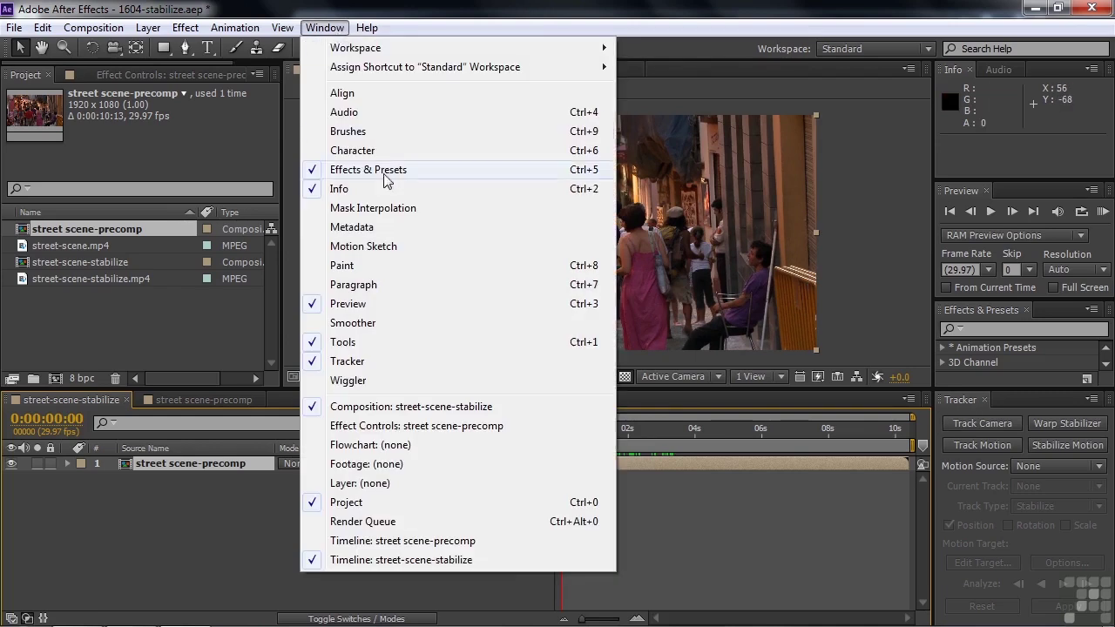
left_click(599, 12)
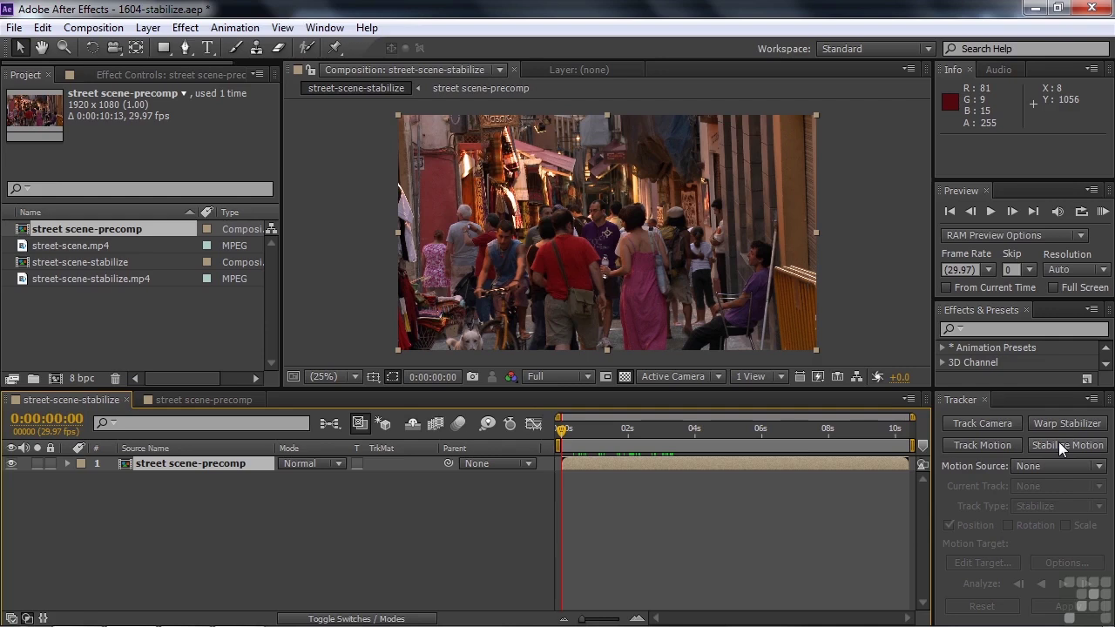
left_click(1000, 444)
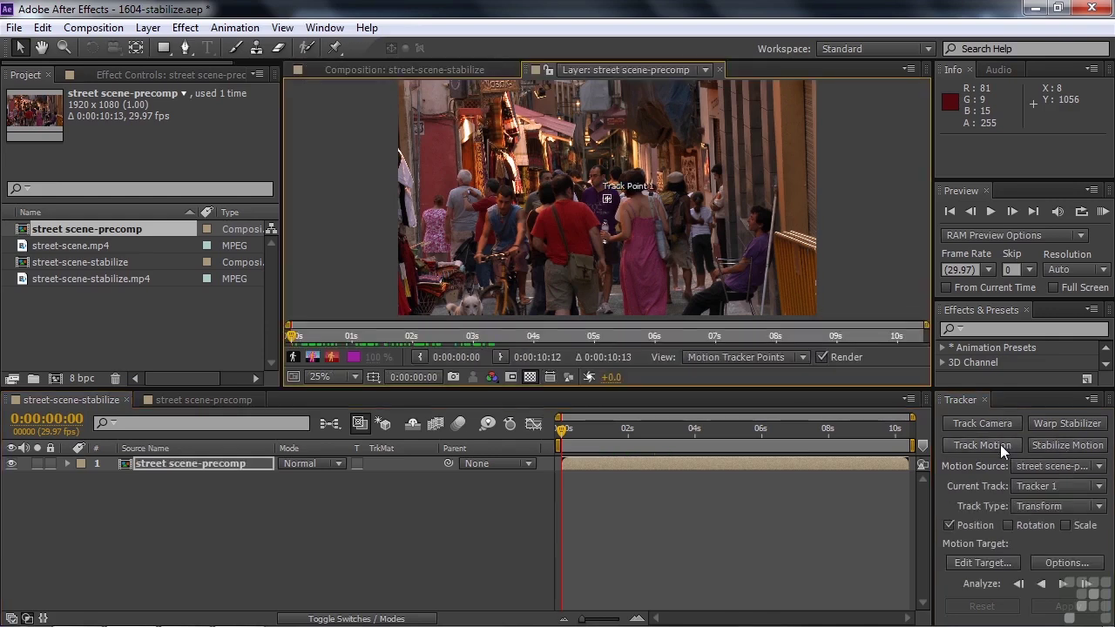
left_click(1099, 506)
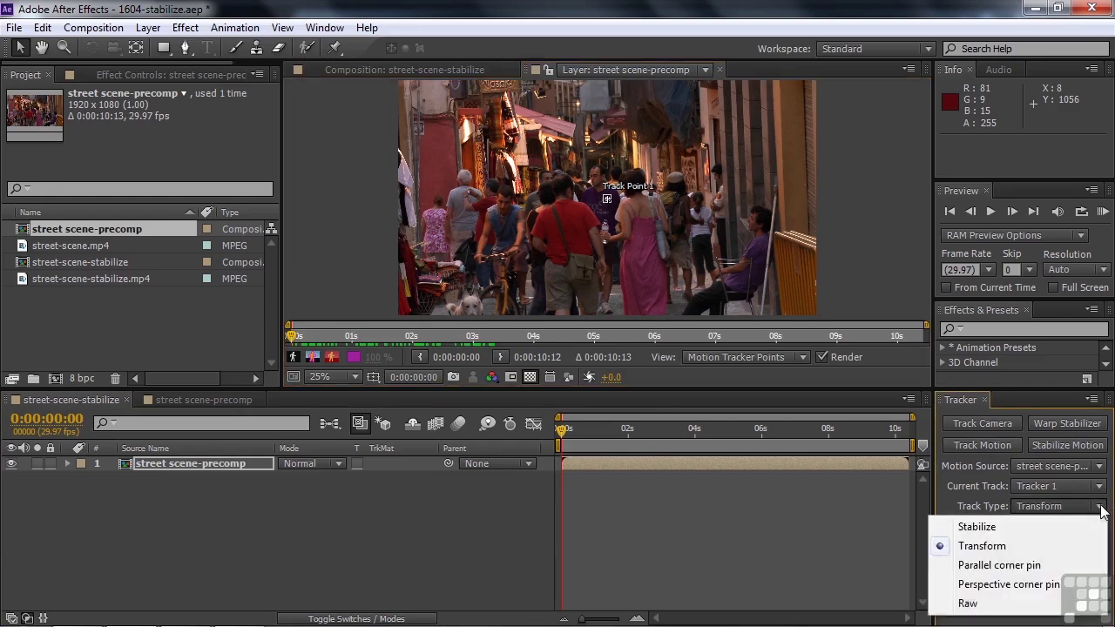
left_click(981, 528)
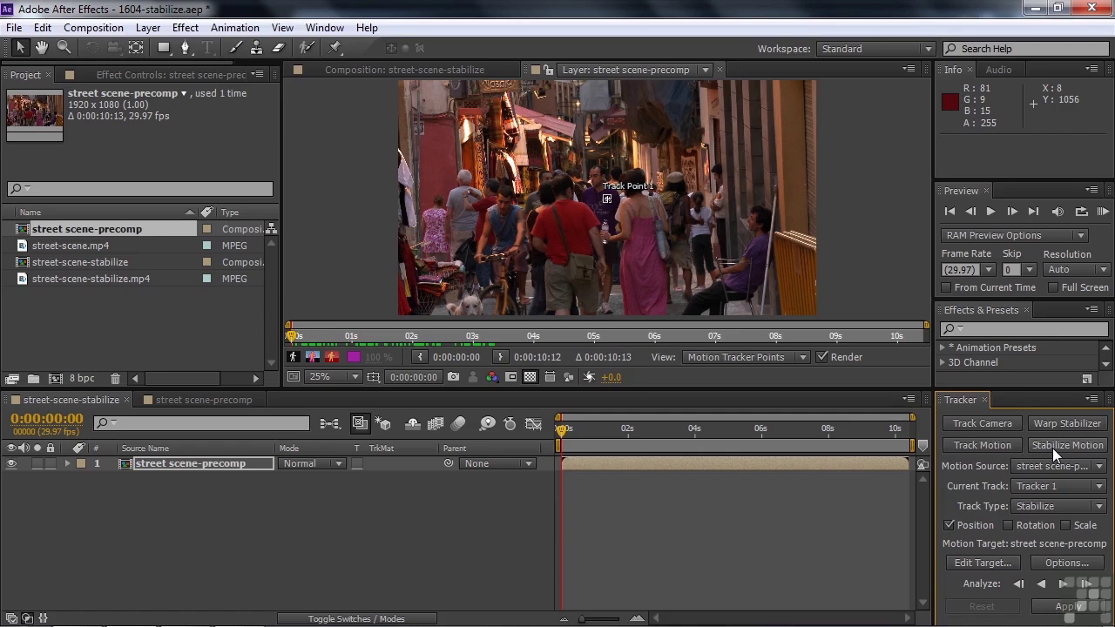
key("ctrl+z")
key("ctrl+z")
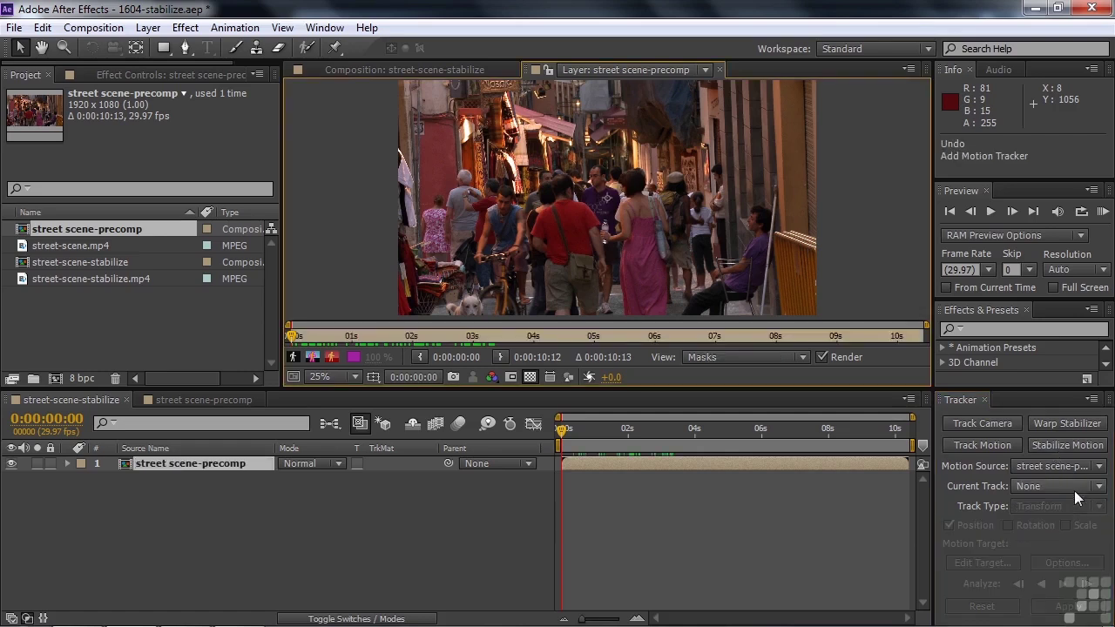
Create a Stabilize Motion tracker on the precomp tracking Position plus Rotation.
left_click(1069, 445)
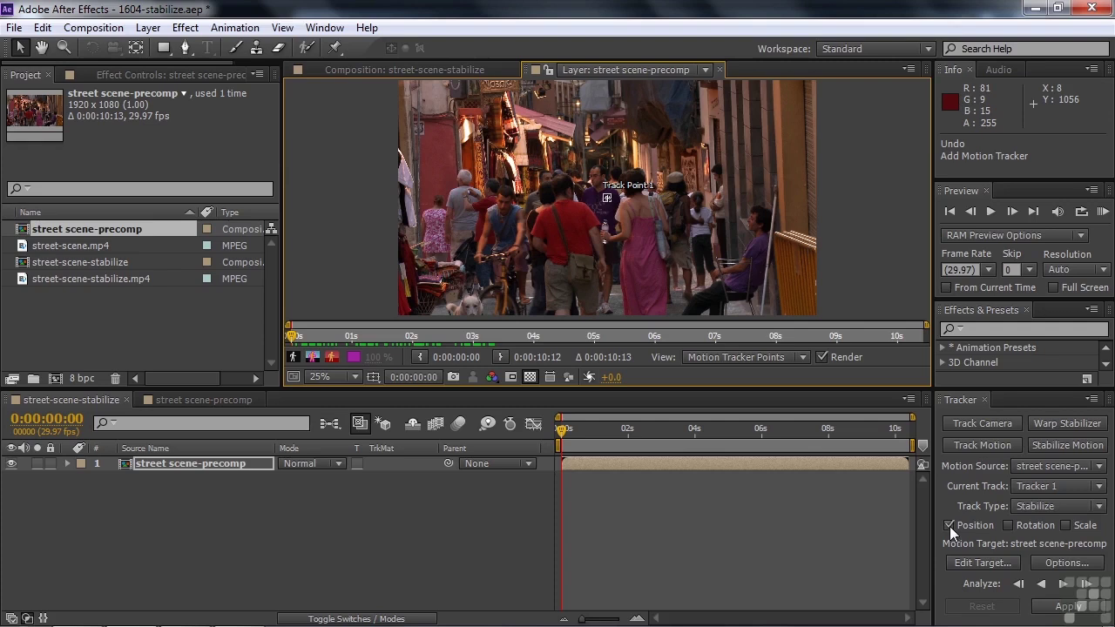
left_click(1008, 525)
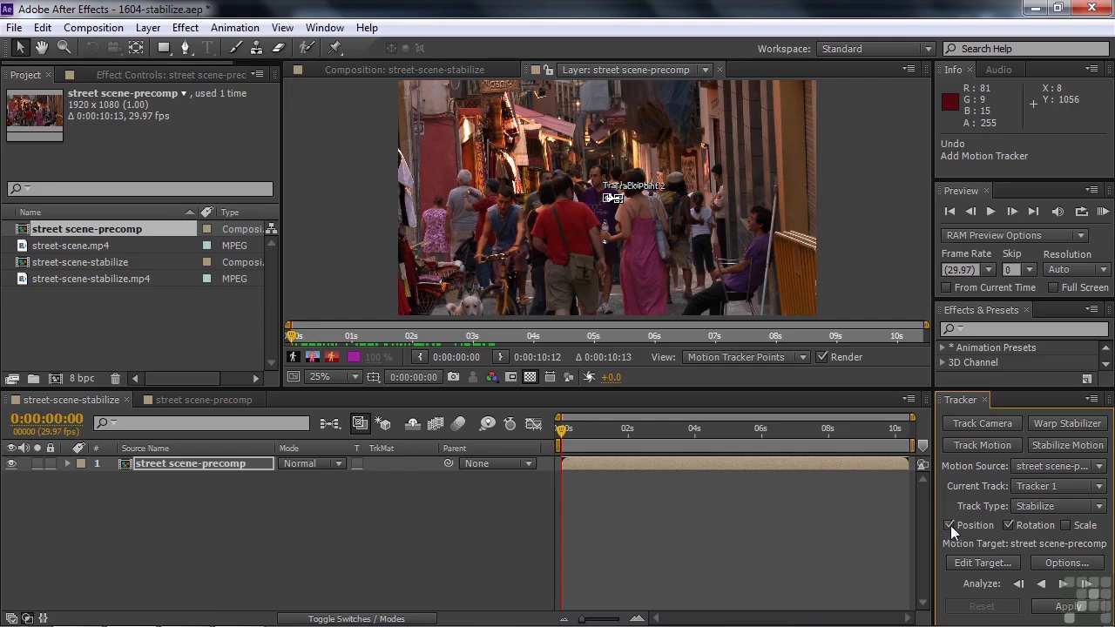
left_click(1008, 525)
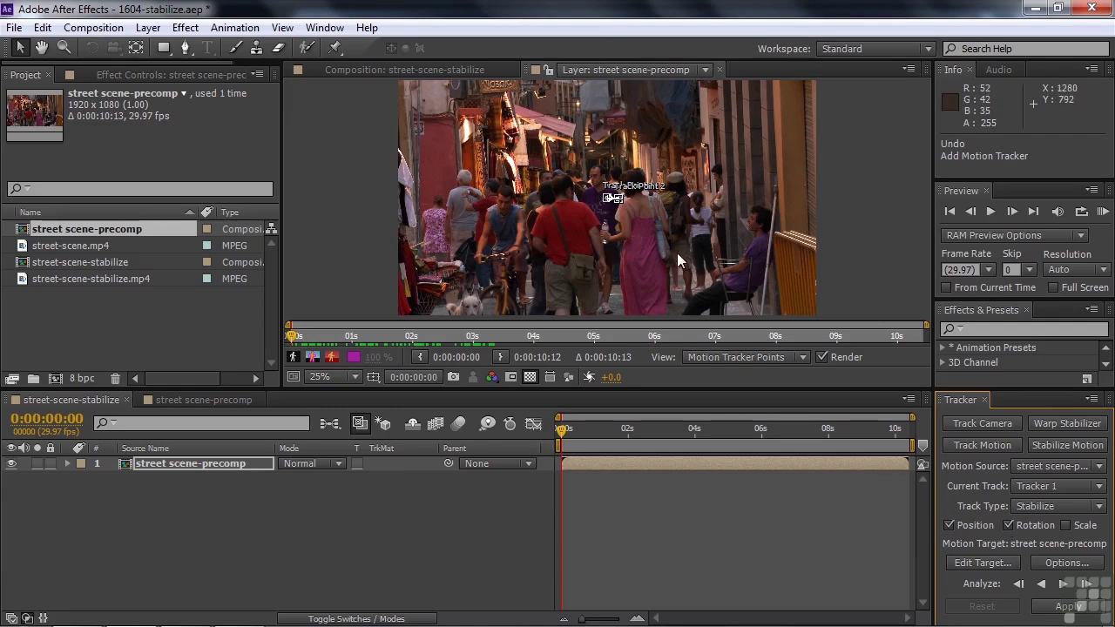
At 100% zoom, place Track Point 1 on a distinct building feature above the crowd.
key("period")
key("period")
key("period")
key("period")
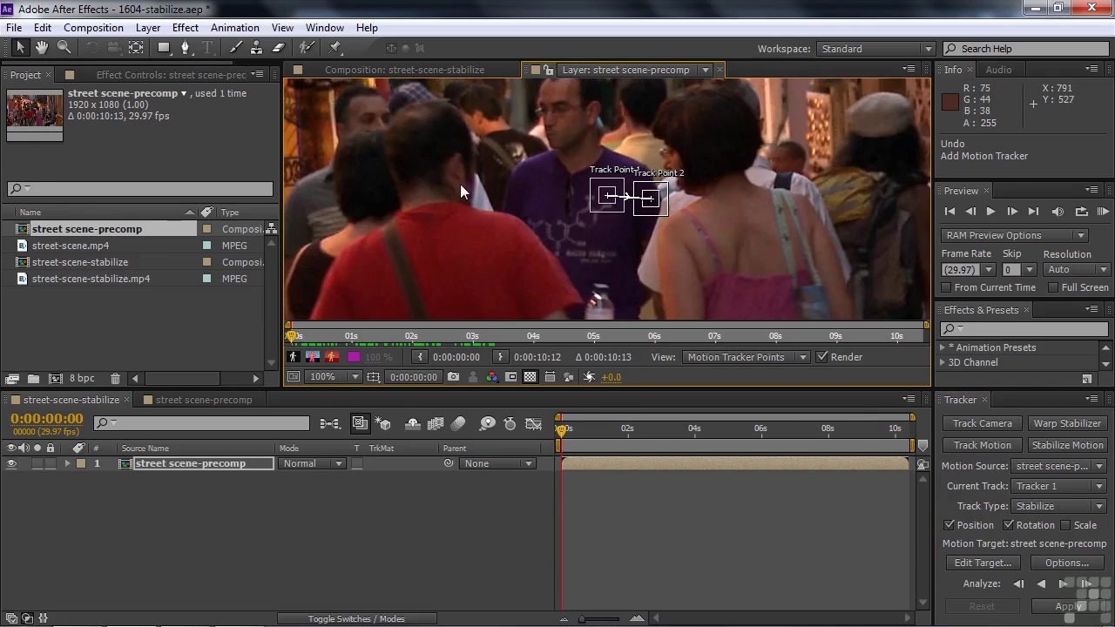
key("h")
left_click_drag(478, 172, 625, 155)
key("v")
key("h")
left_click_drag(788, 279, 748, 235)
key("v")
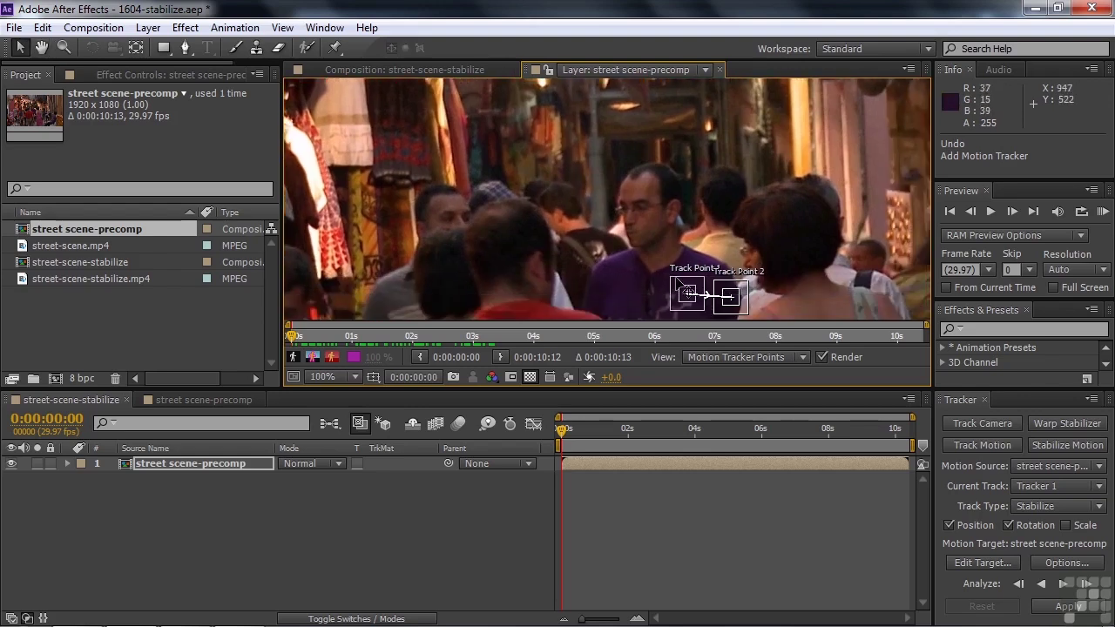
left_click_drag(675, 281, 563, 205)
left_click(558, 203)
Place Track Point 2 on a feature at the upper right, then fit the frame.
key("h")
left_click_drag(927, 318, 631, 220)
key("v")
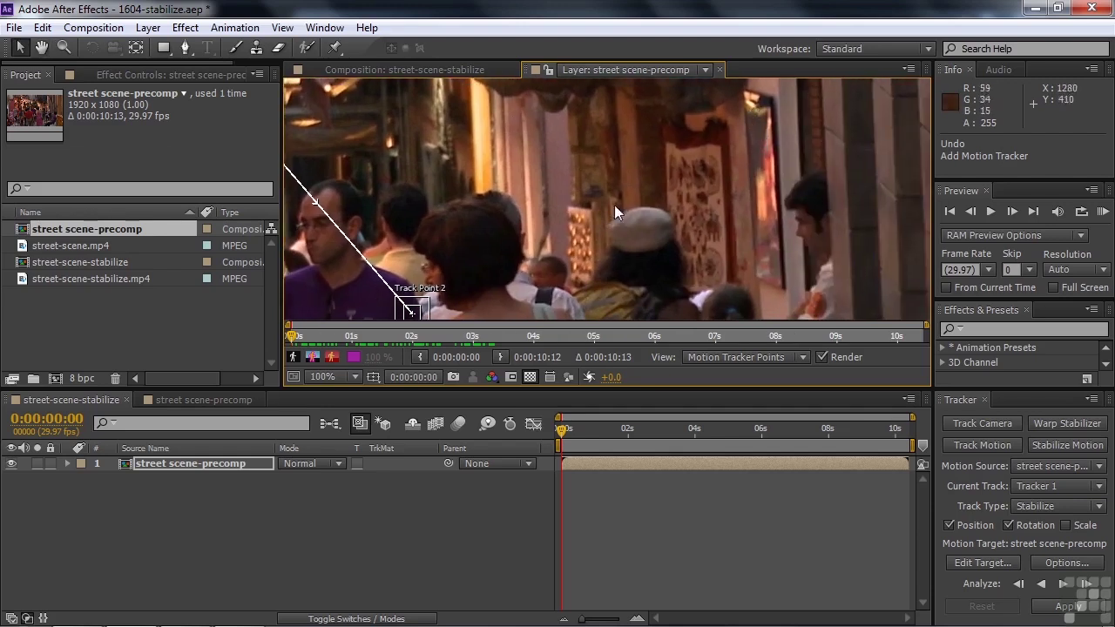
left_click_drag(437, 314, 764, 144)
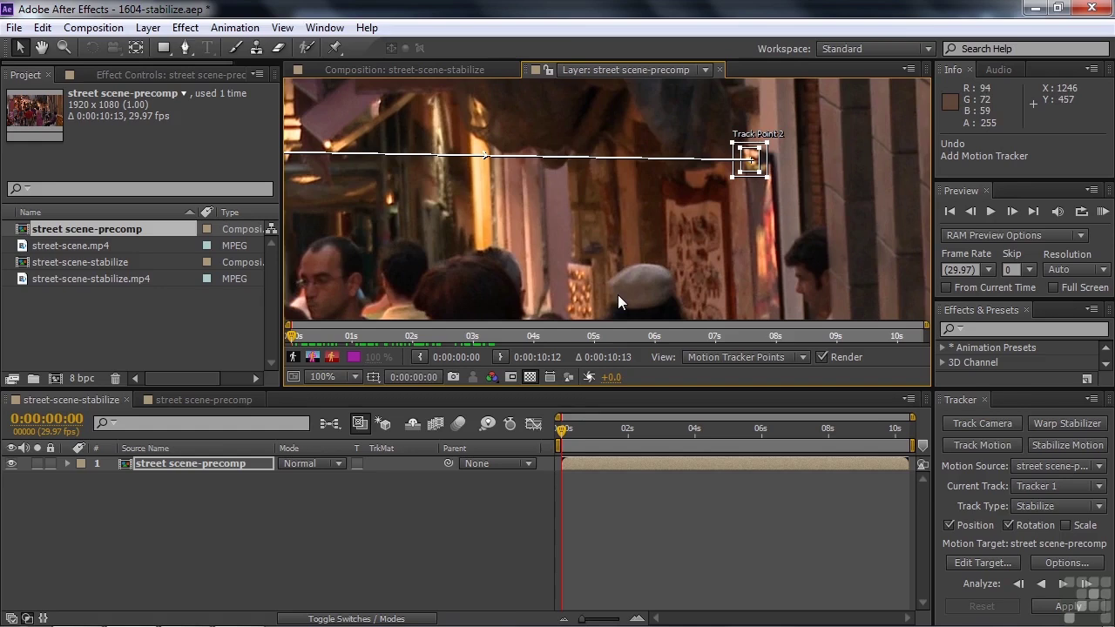
key("shift+slash")
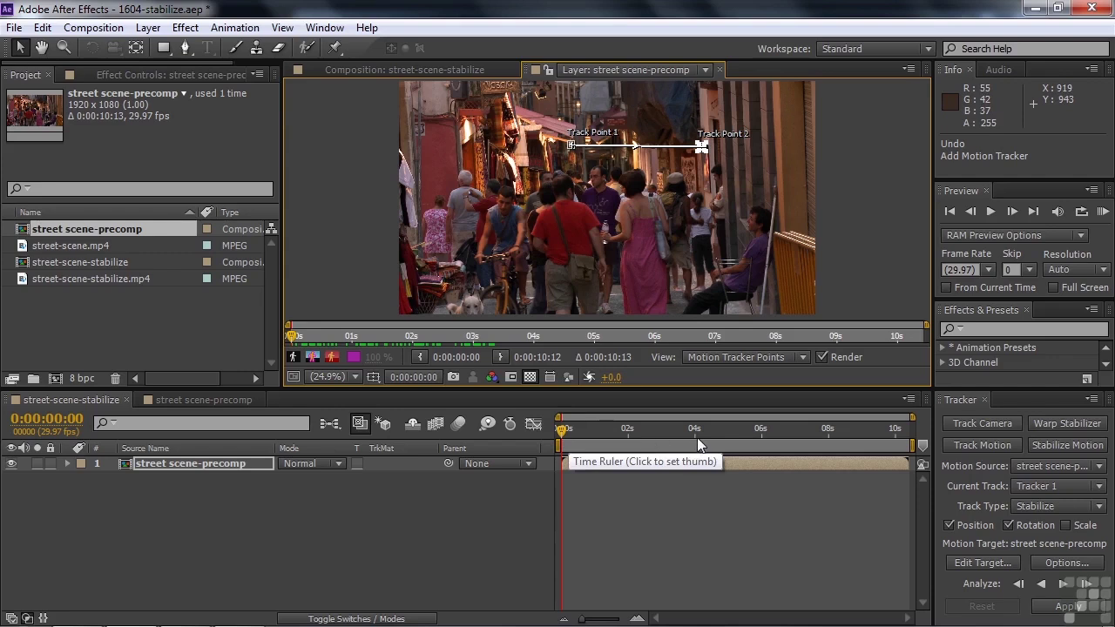
Analyze both track points forward, stopping at 0:00:07:21.
left_click(1062, 584)
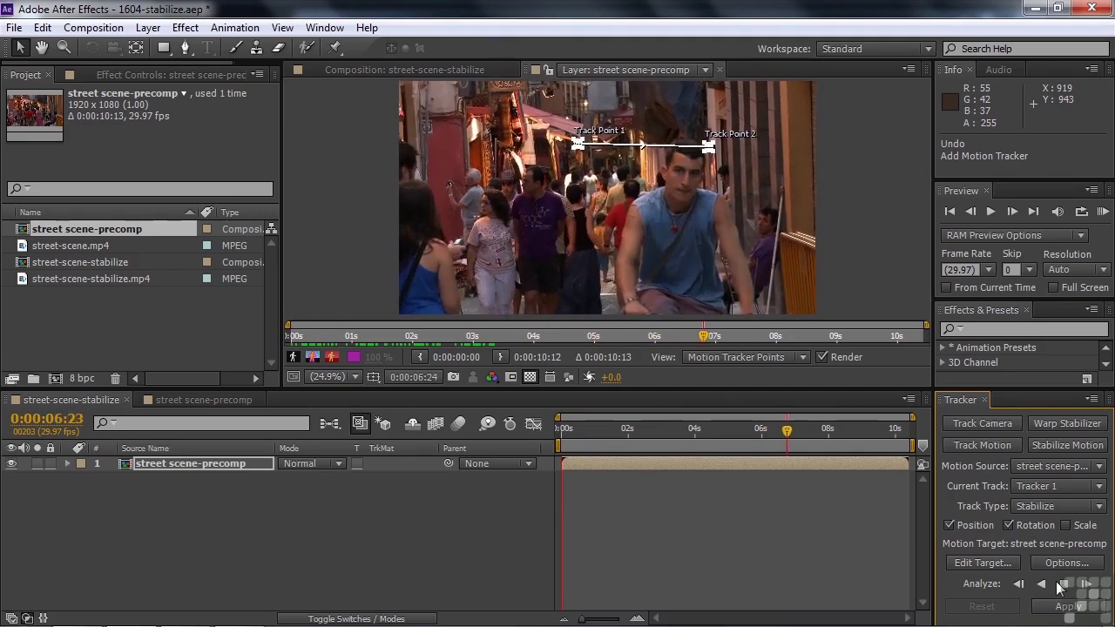
left_click(1058, 584)
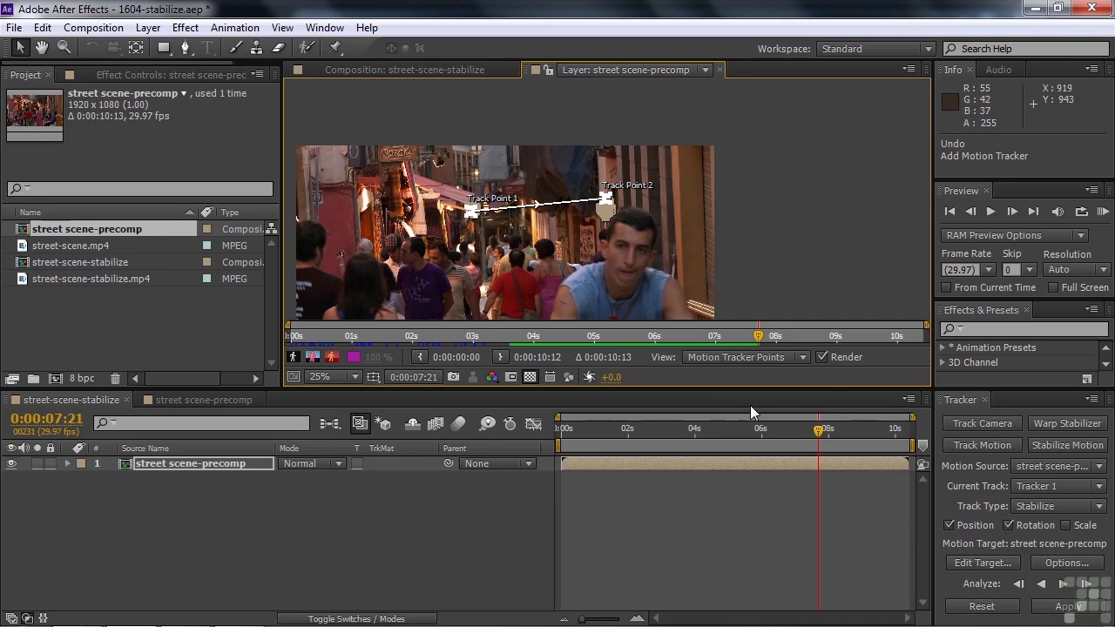
Zoom to 50% and return to 0:00:07:14, where Track Point 2 slipped.
key("period")
key("period")
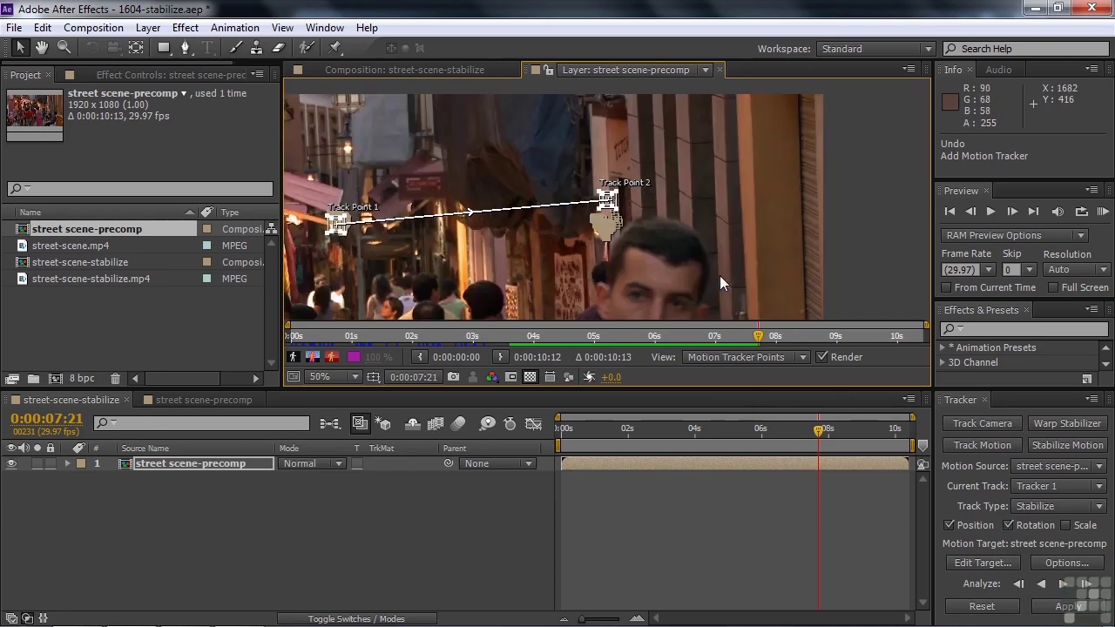
key("h")
left_click_drag(723, 264, 795, 195)
key("v")
left_click(813, 431)
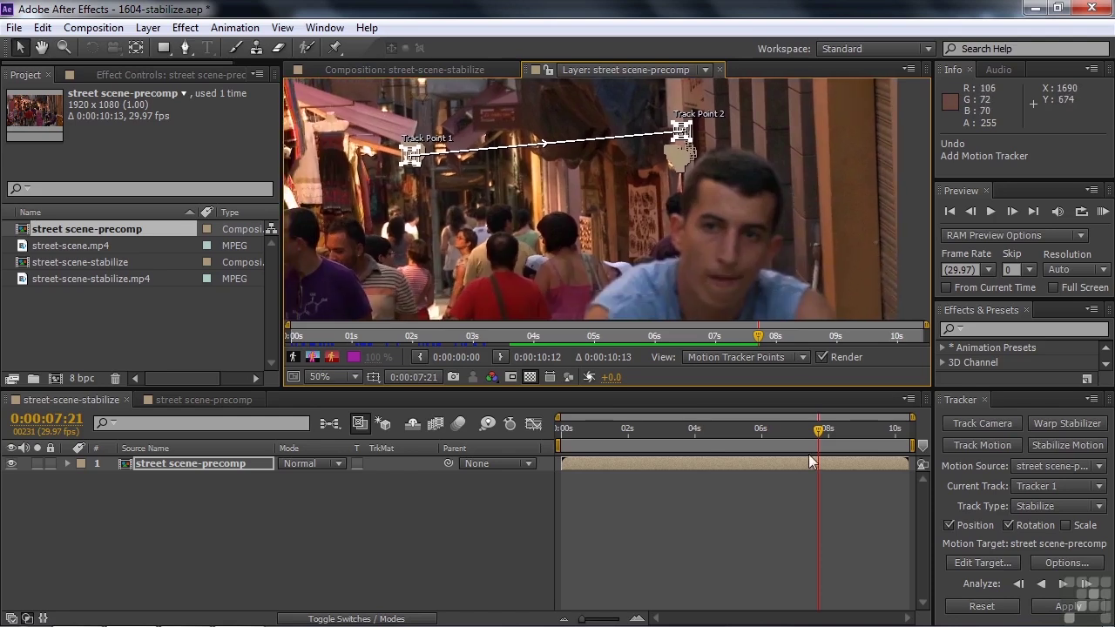
left_click_drag(813, 431, 809, 440)
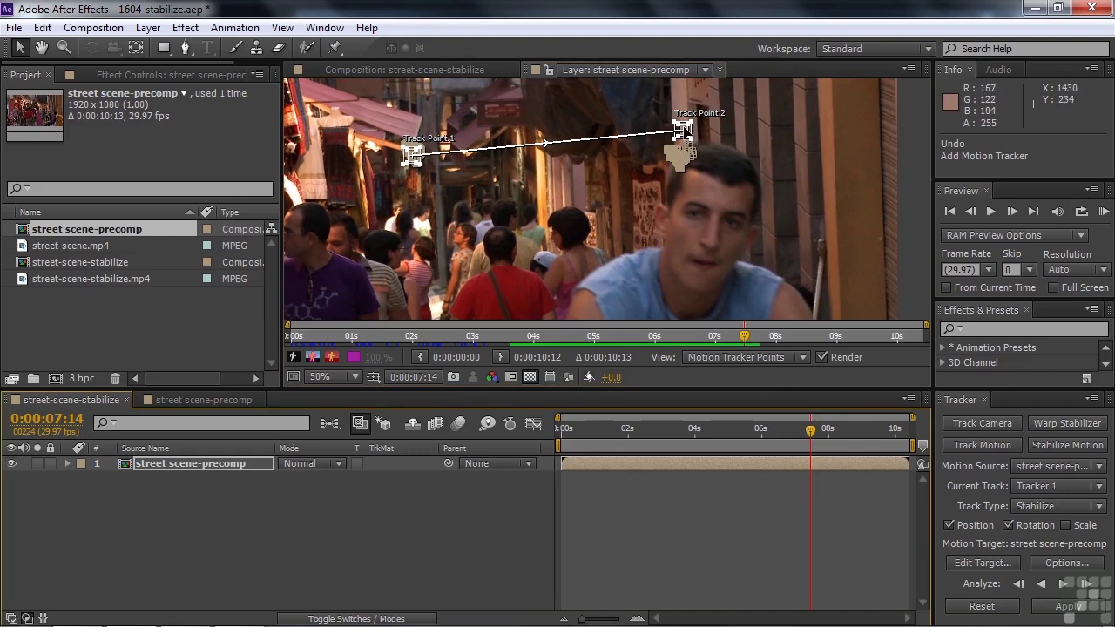
Put Track Point 2 back on its feature and analyze forward to 0:00:10:12.
scroll(684, 127, "up", 1)
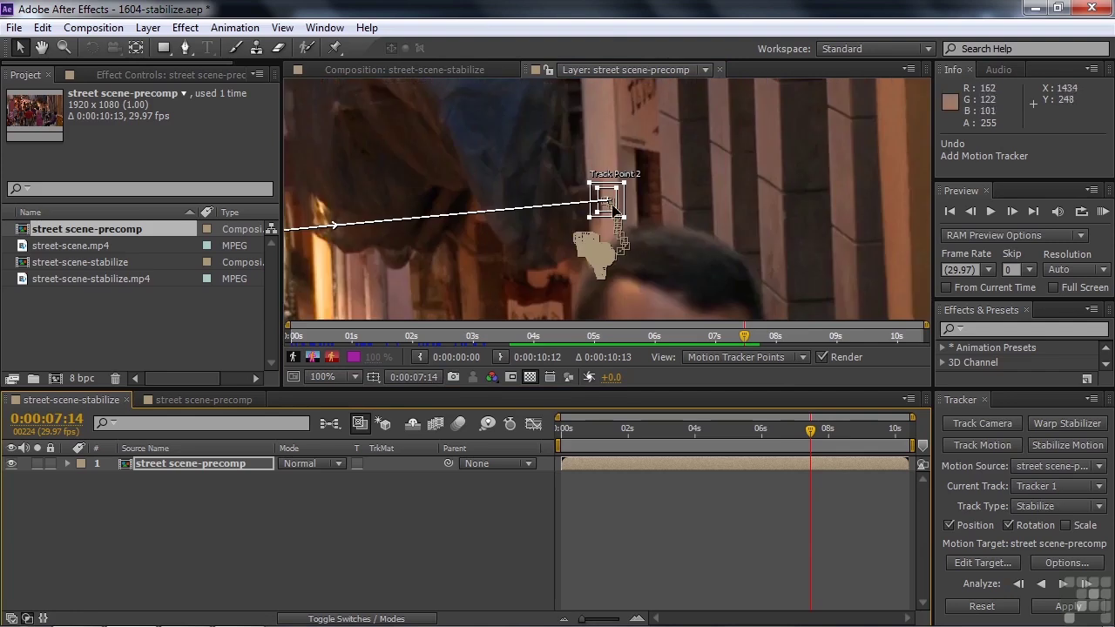
left_click_drag(633, 210, 607, 253)
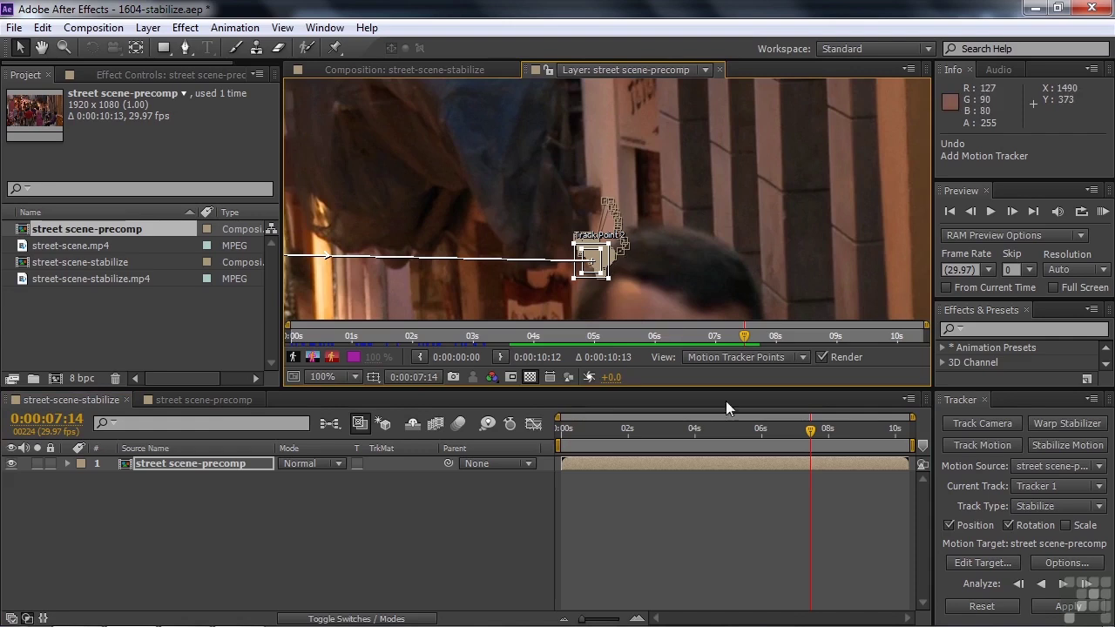
left_click(1063, 585)
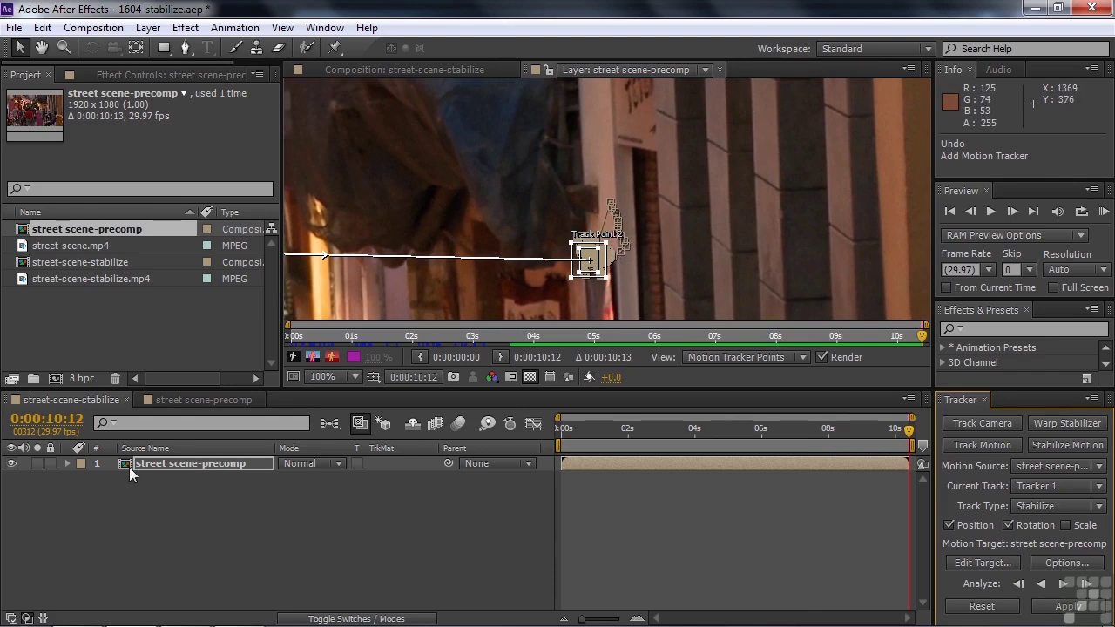
Reveal the precomp's tracker keyframes and zoom the timeline in around the 7-second slip.
left_click(152, 461)
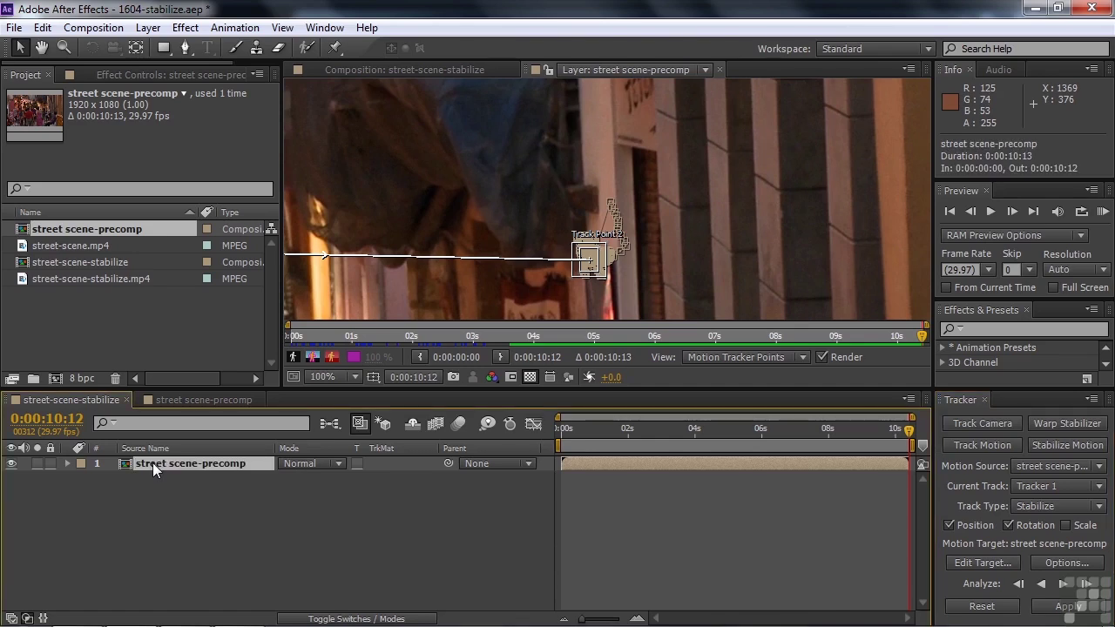
key("u")
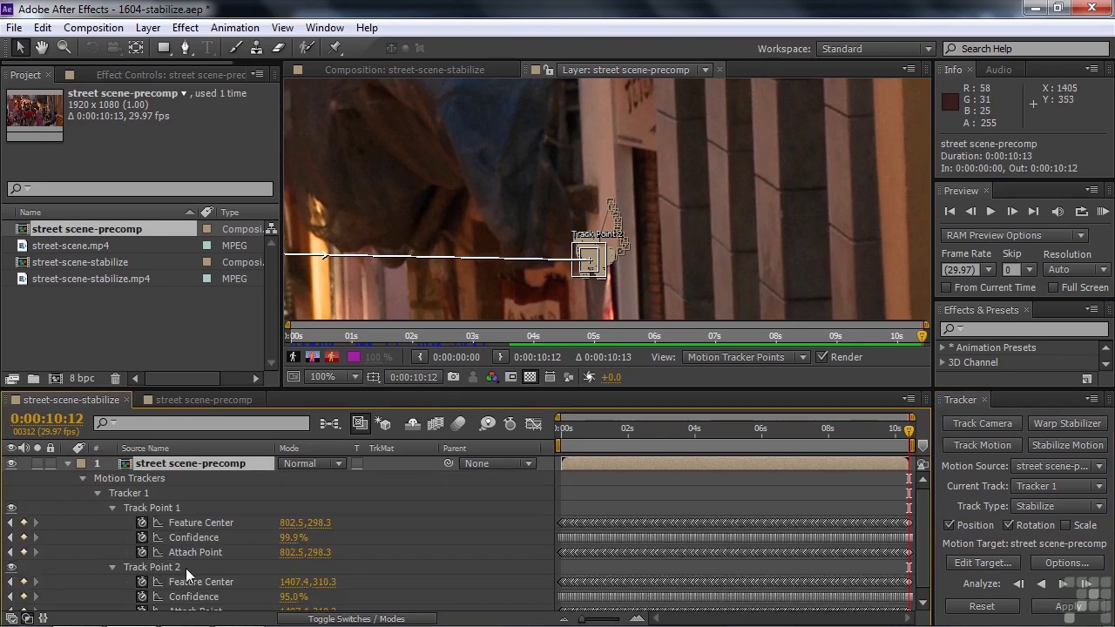
scroll(907, 481, "down", 1)
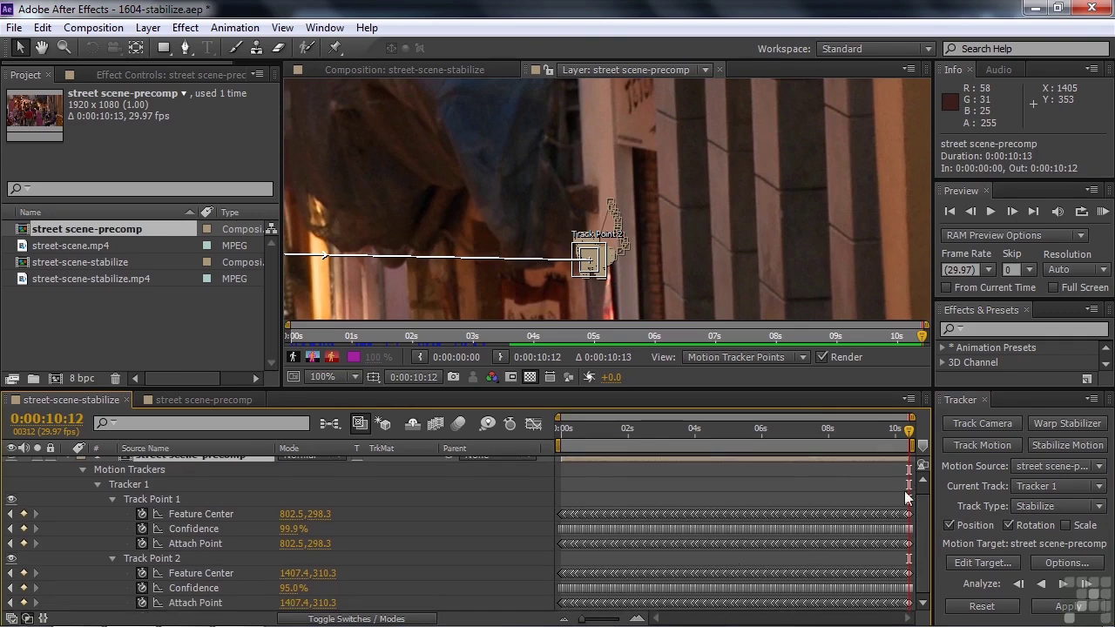
left_click_drag(907, 435, 814, 429)
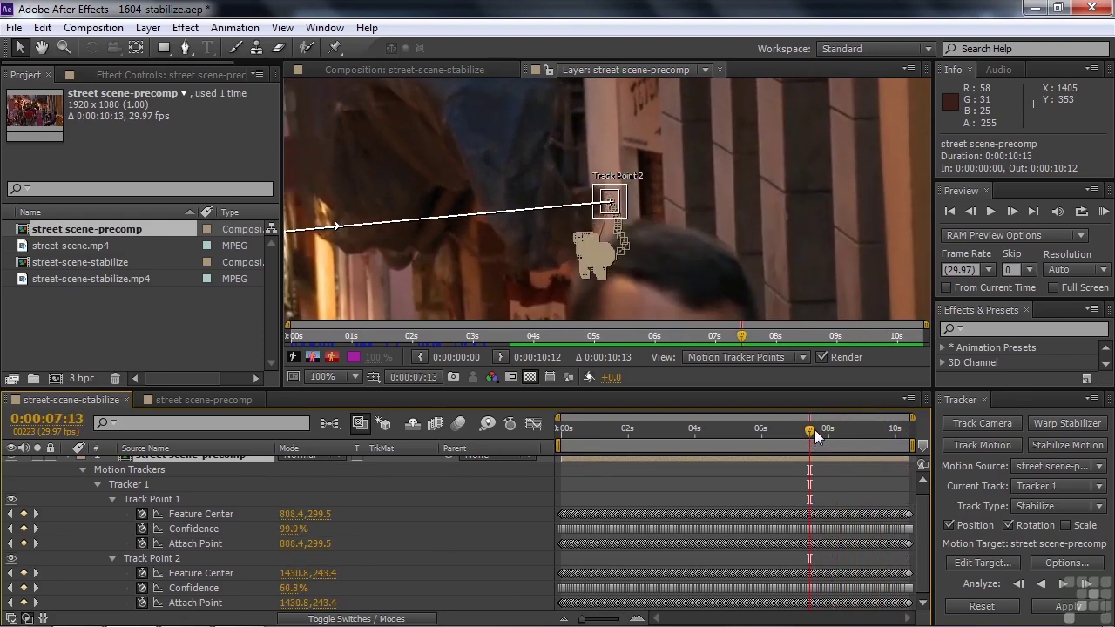
key("Page_Down")
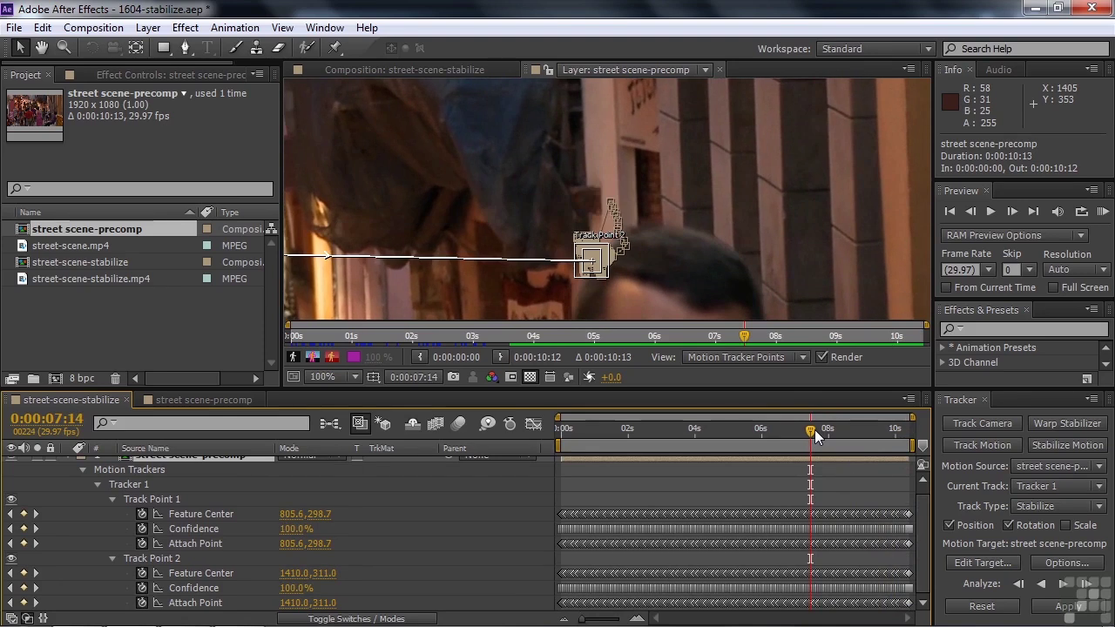
key("Page_Down")
key("equal")
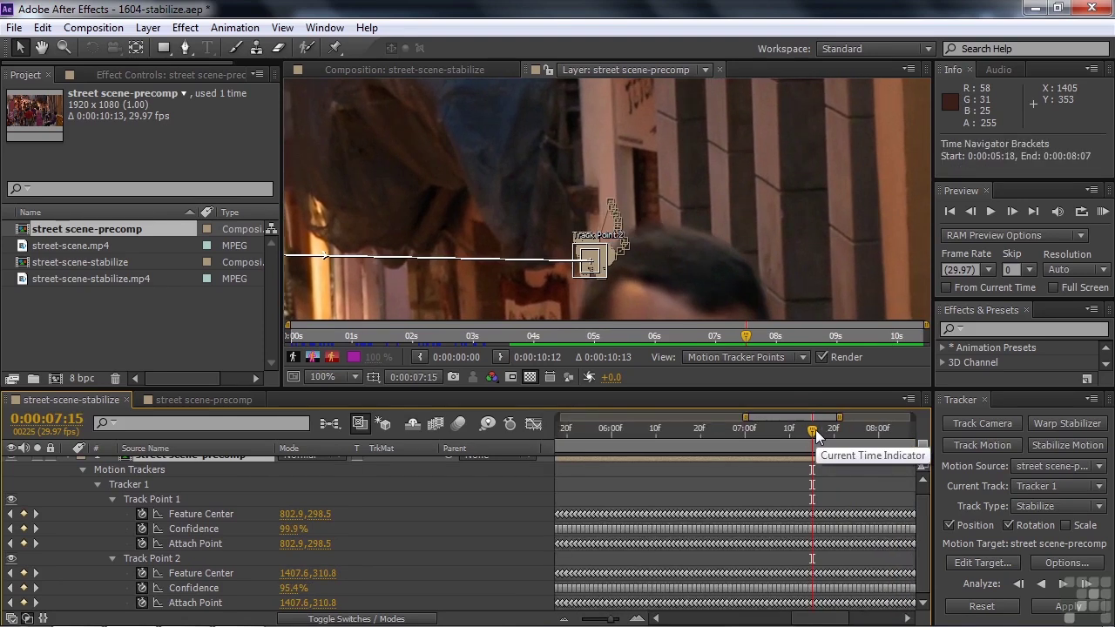
key("equal")
key("equal")
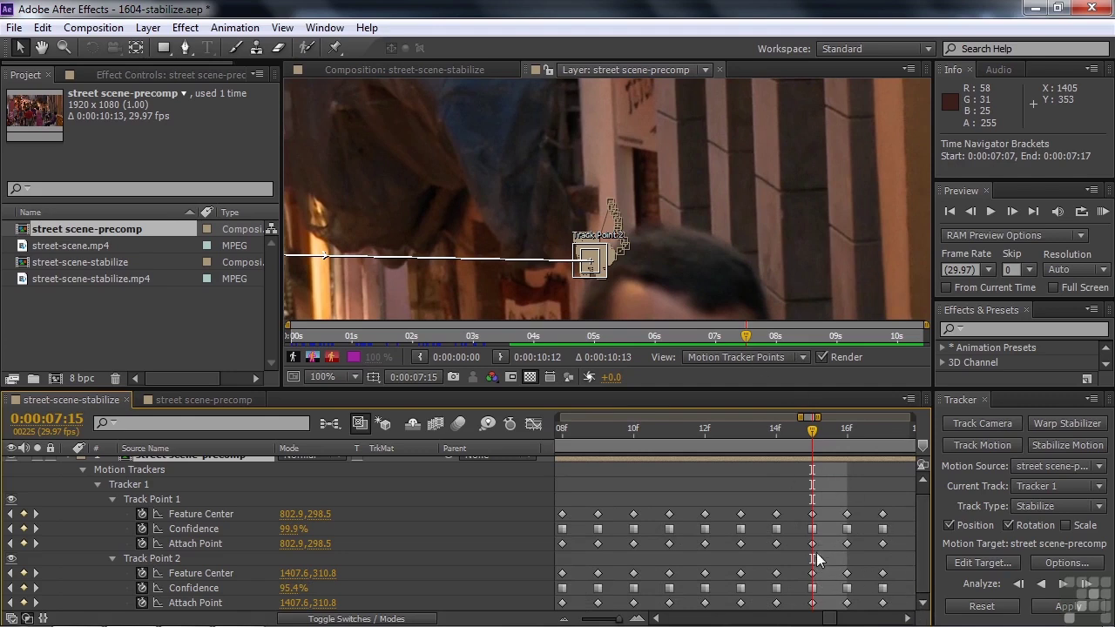
Delete Track Point 2's bad keyframes near 7 seconds, then zoom the timeline and viewer back out.
left_click_drag(789, 605, 819, 575)
key("Delete")
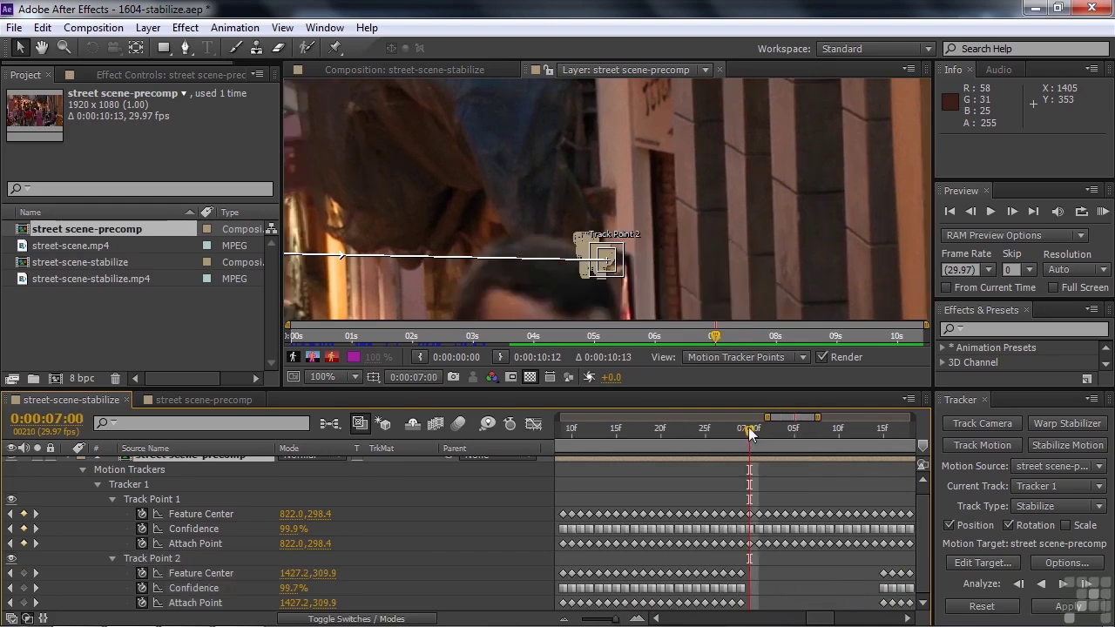
left_click_drag(799, 455, 565, 517)
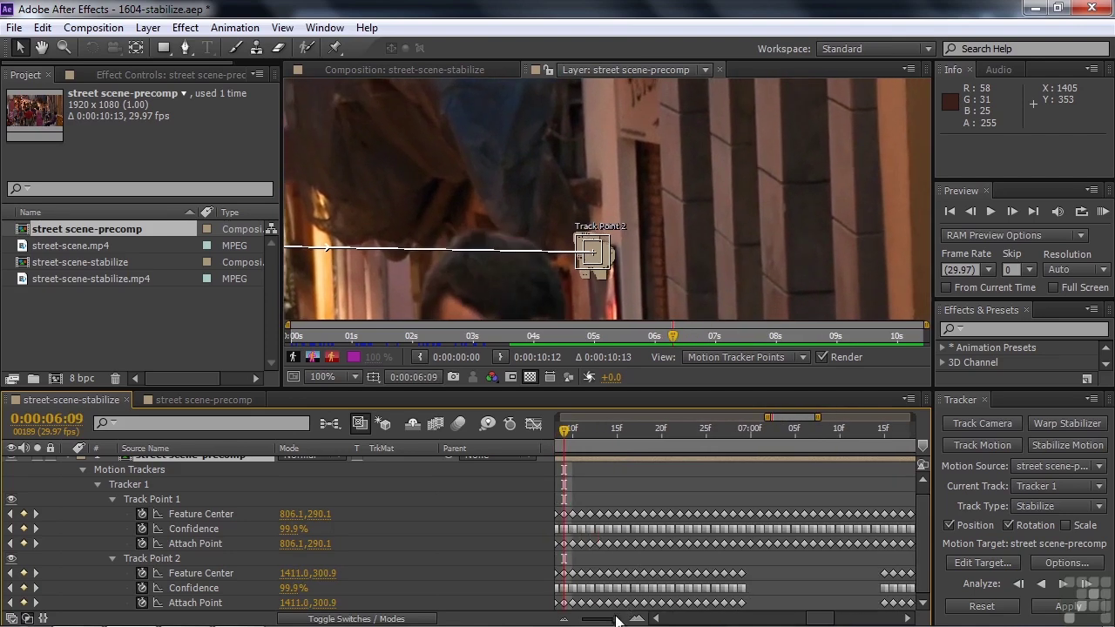
left_click_drag(617, 620, 561, 621)
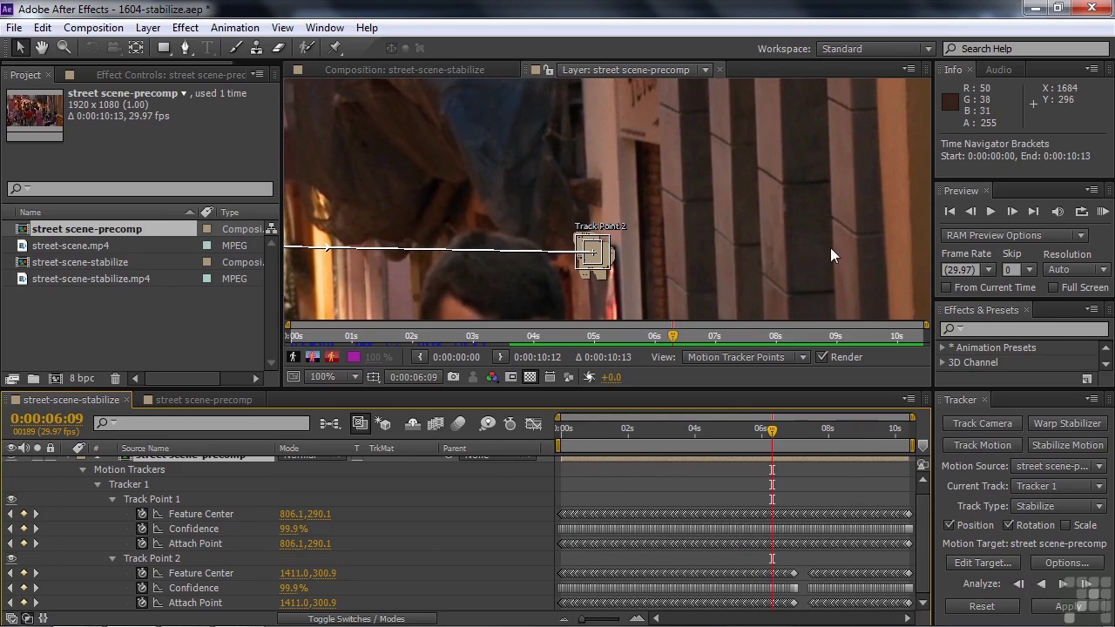
key("shift+slash")
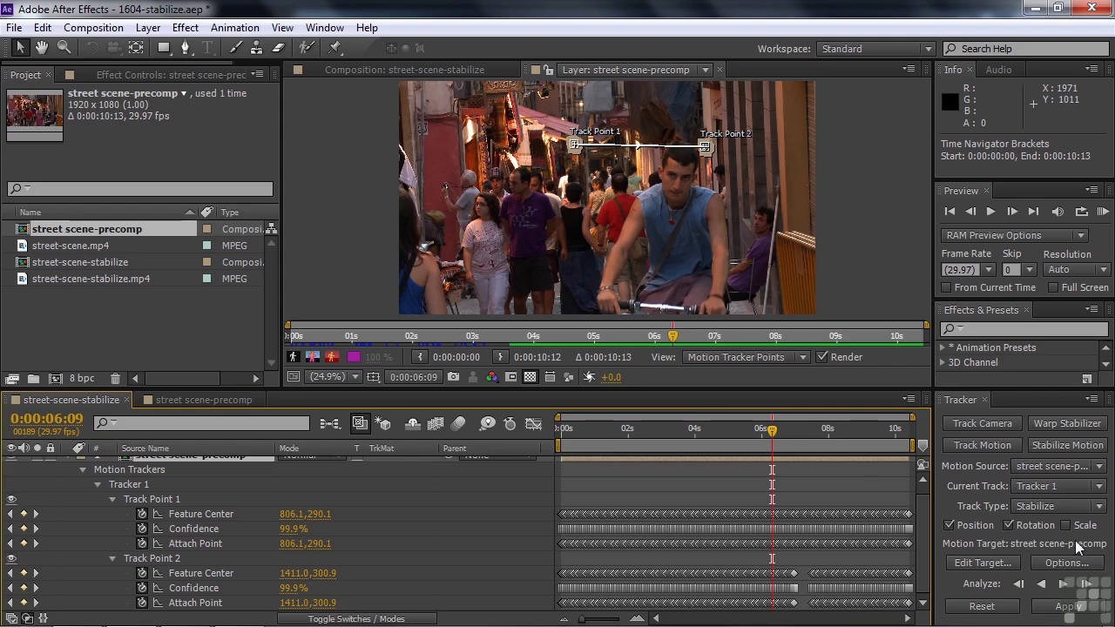
Apply the track to the precomp in X and Y, then preview from the start.
left_click(1060, 608)
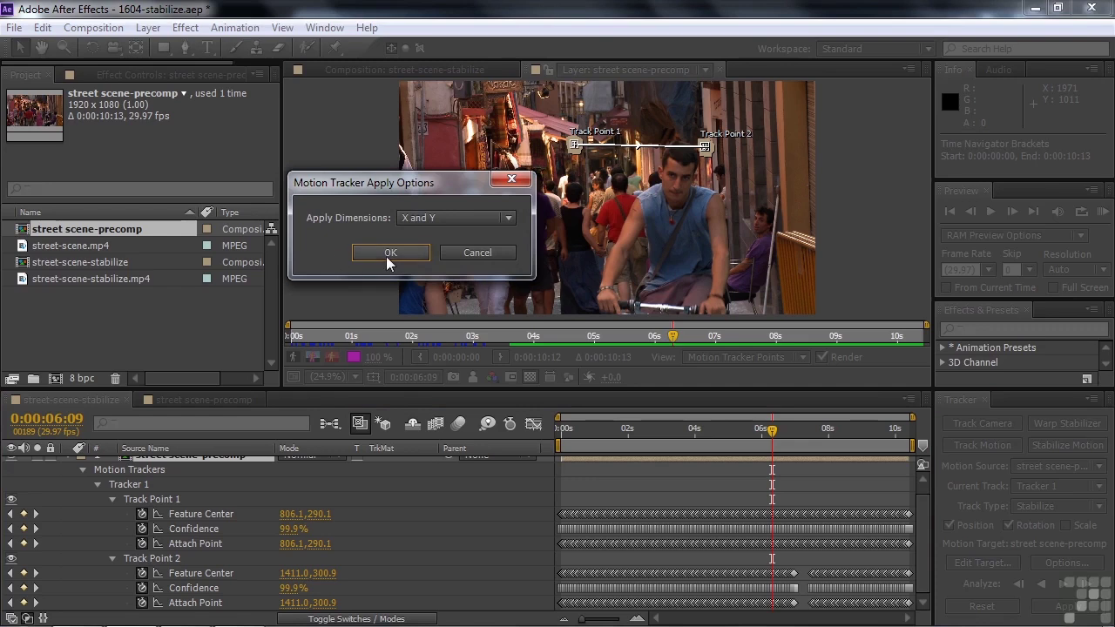
left_click(389, 252)
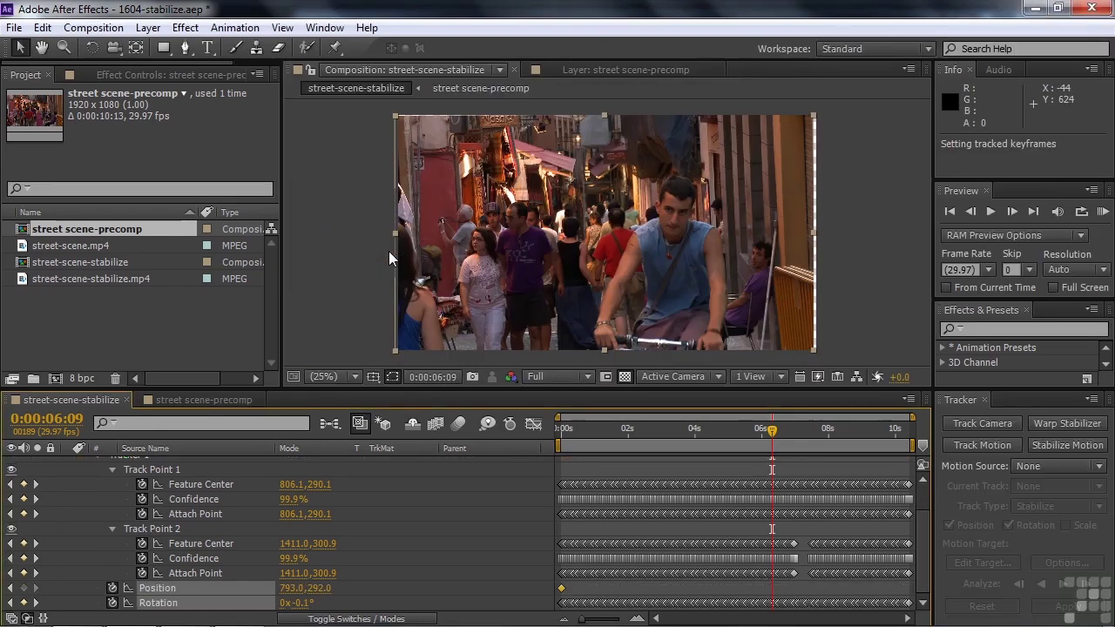
left_click_drag(771, 437, 518, 436)
key("space")
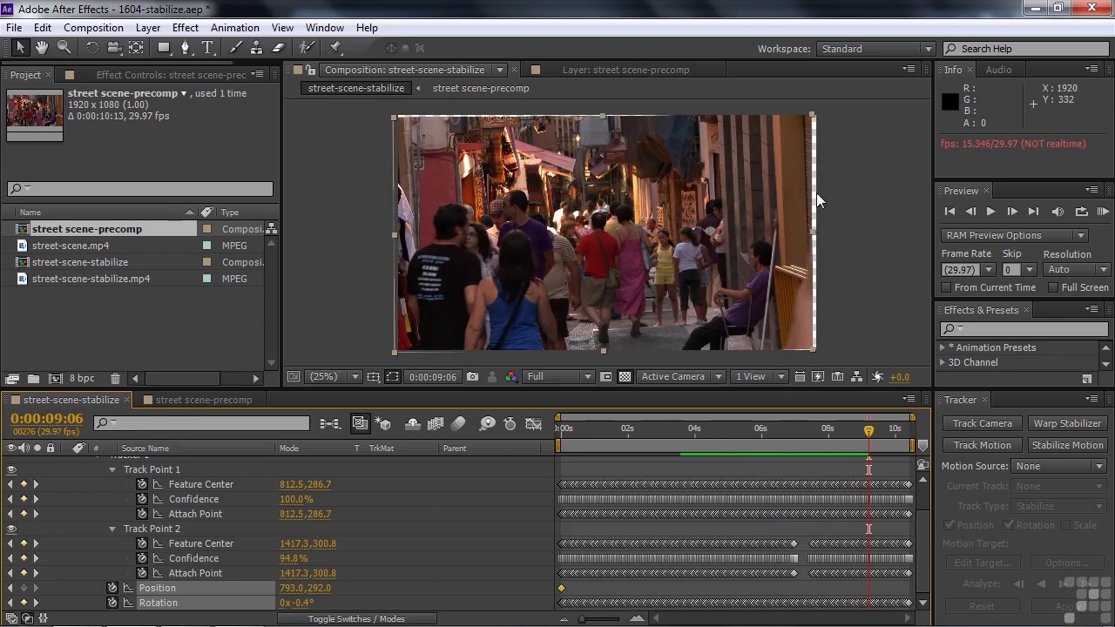
Stop the preview and show only Scale on the street scene-precomp layer at about 4 seconds.
key("space")
key("u")
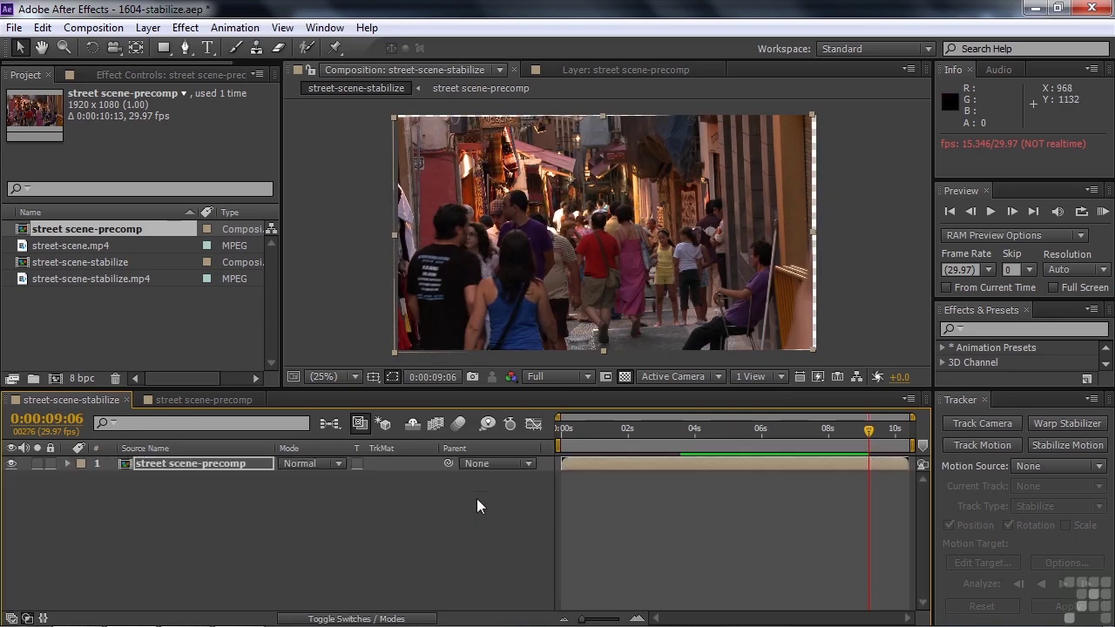
left_click(185, 464)
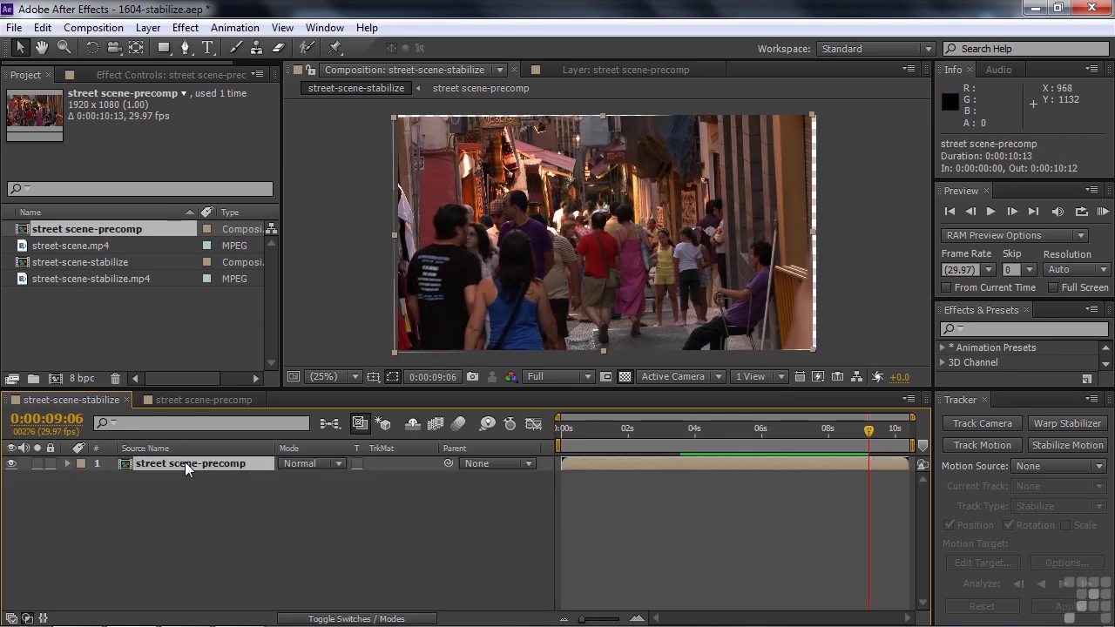
key("s")
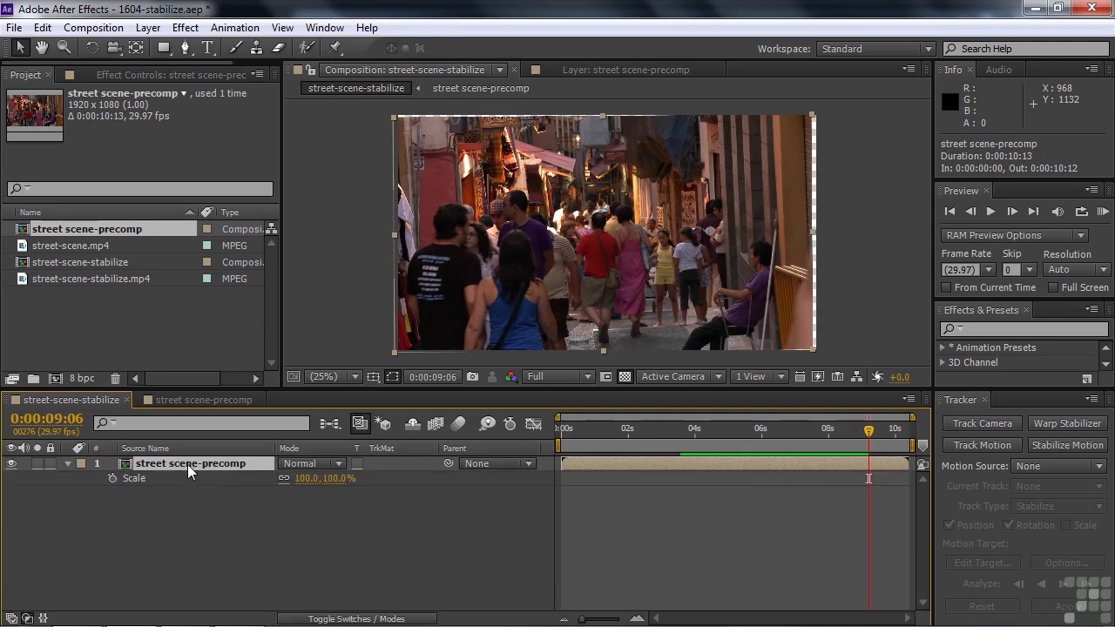
left_click_drag(869, 436, 704, 459)
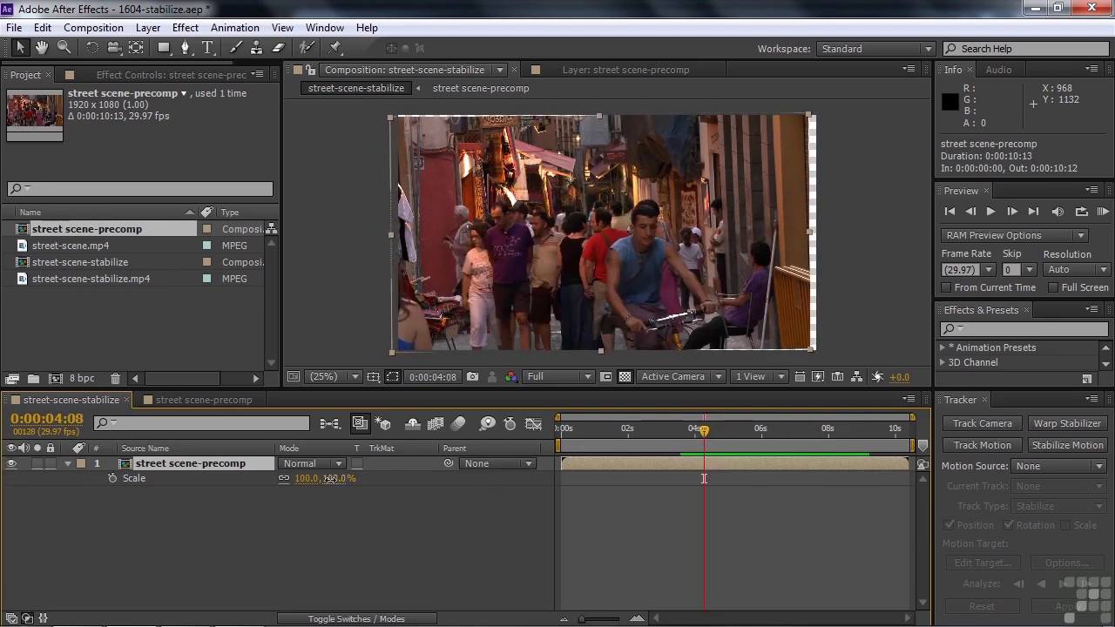
Keyframe Scale up to 108.7% and move the keyframe to the current time near 5 seconds.
left_click_drag(330, 478, 383, 495)
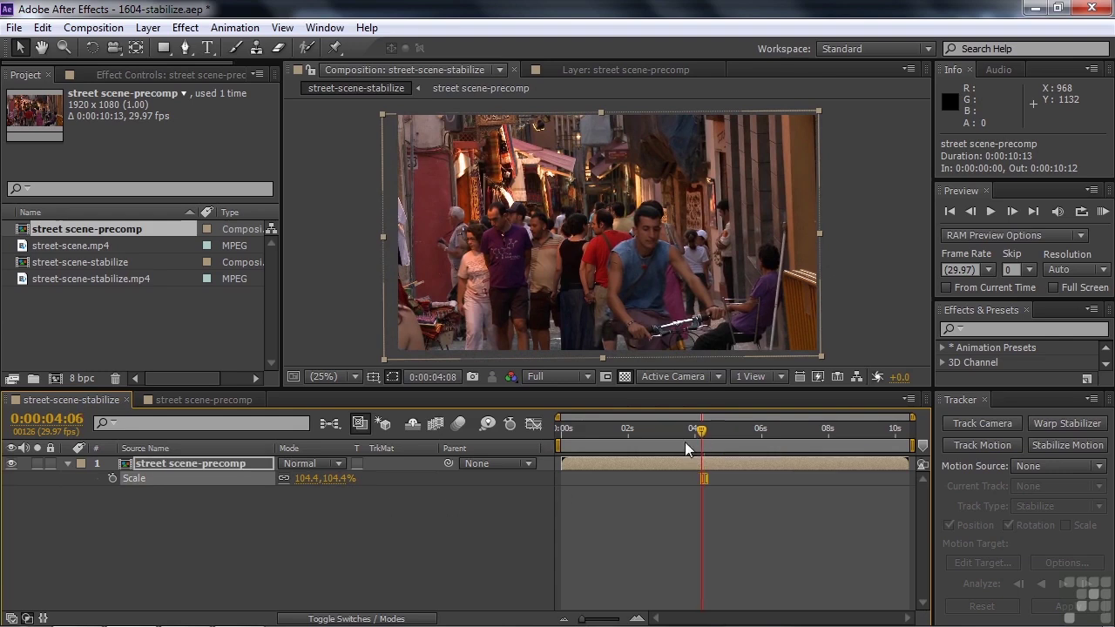
left_click_drag(677, 441, 717, 439)
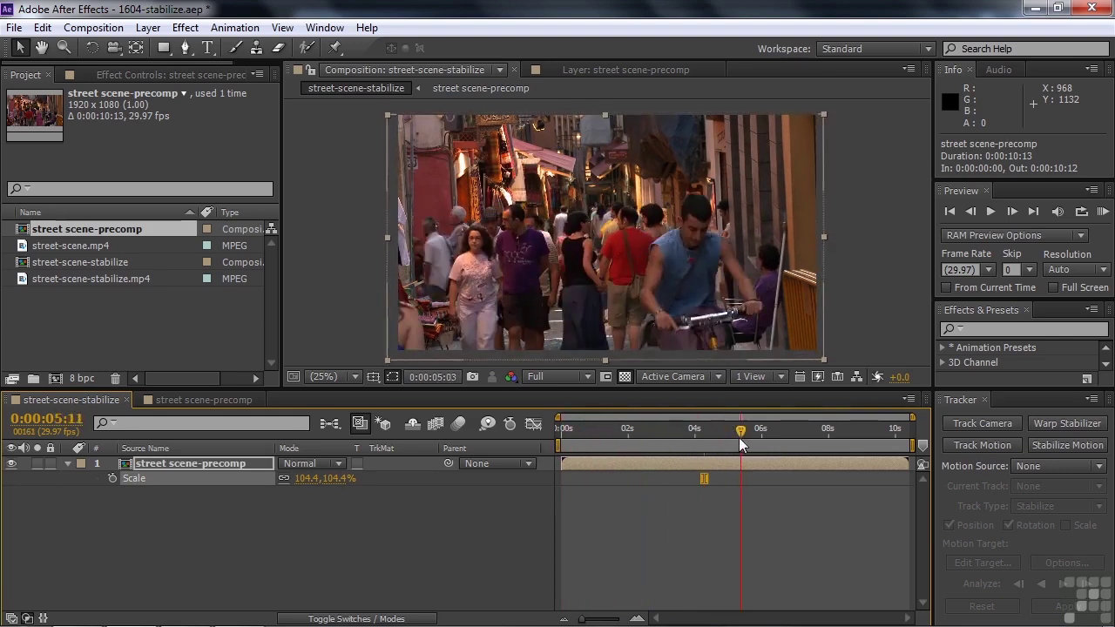
mouse_move(745, 437)
left_mouse_down()
mouse_move(719, 433)
mouse_move(740, 437)
left_mouse_up()
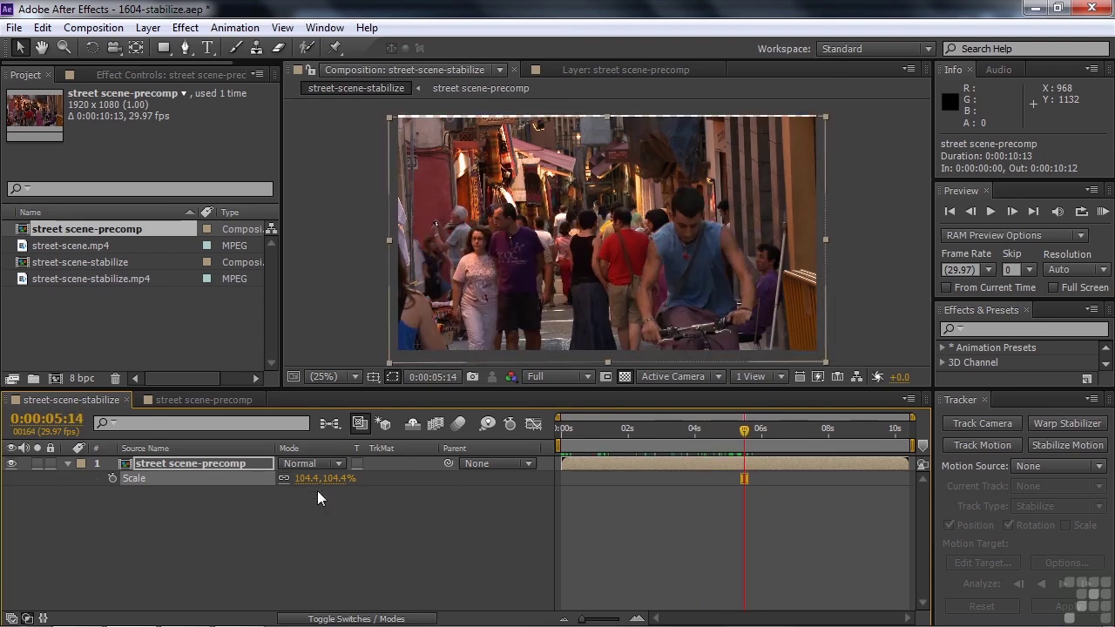
left_click_drag(336, 485, 372, 476)
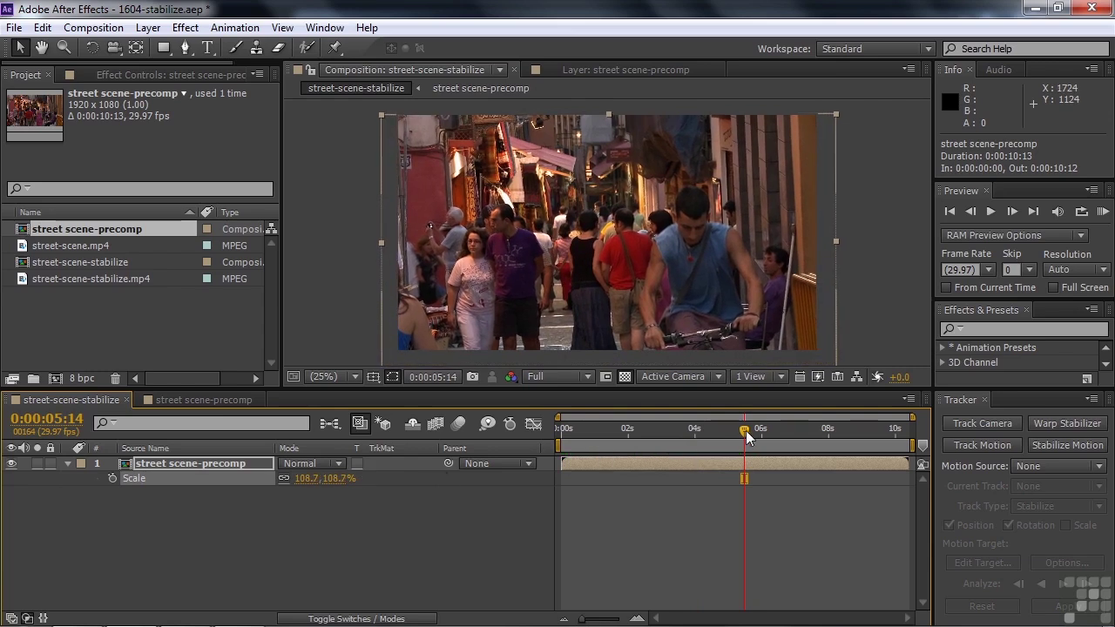
mouse_move(732, 439)
left_mouse_down()
mouse_move(699, 444)
mouse_move(766, 444)
mouse_move(715, 439)
left_mouse_up()
left_click_drag(744, 478, 713, 478)
Delete the tracked Position keyframes and fix the layer's Position at 793, 270.
left_click(131, 463)
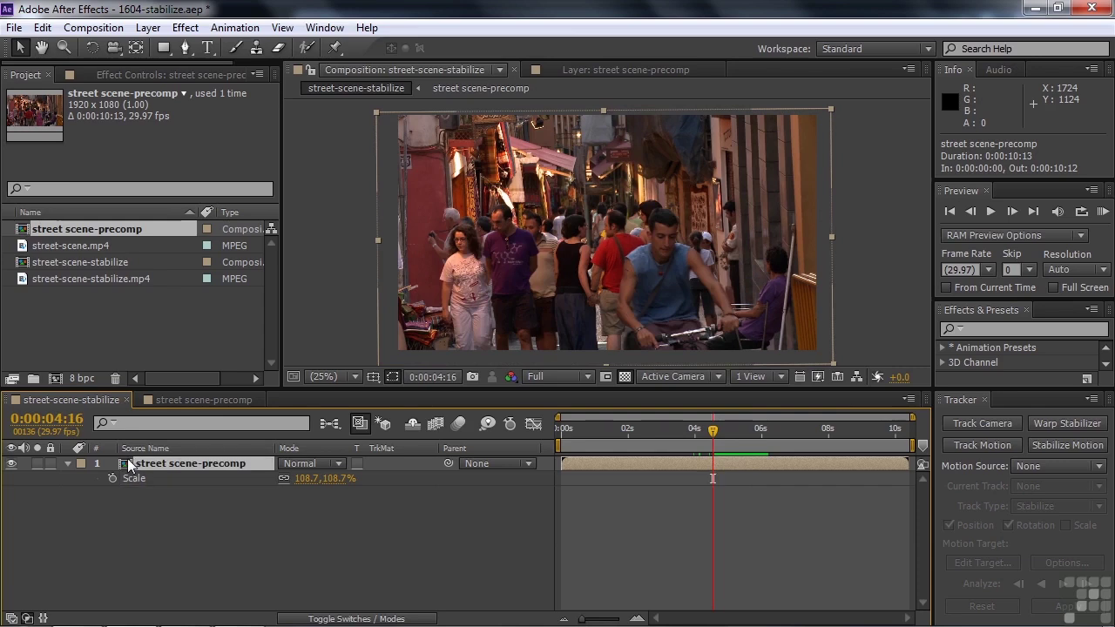
key("p")
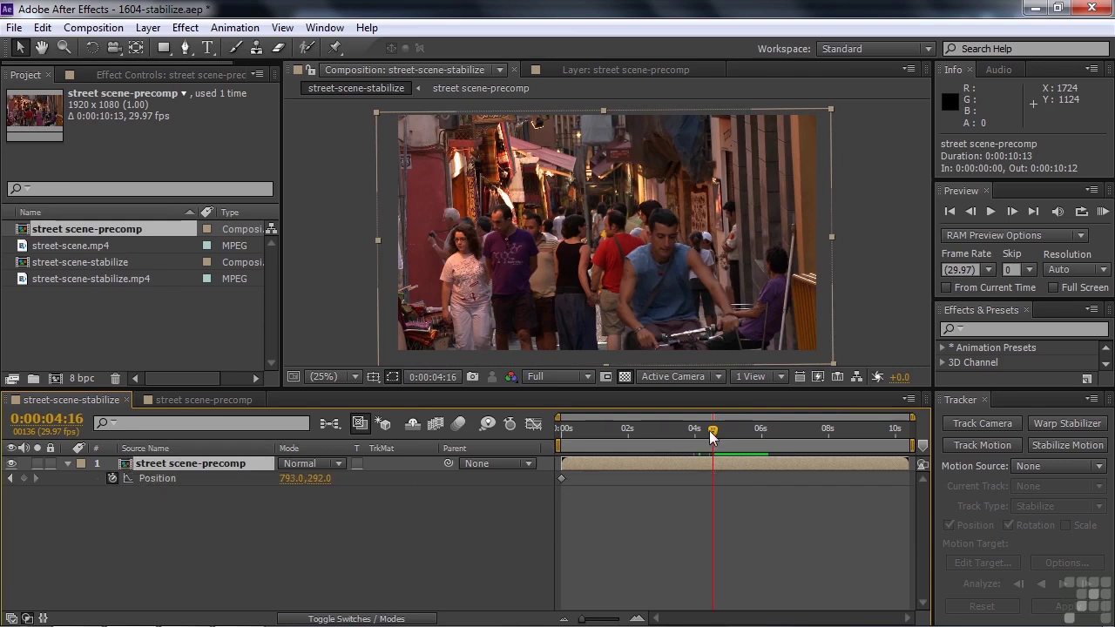
left_click_drag(713, 431, 745, 461)
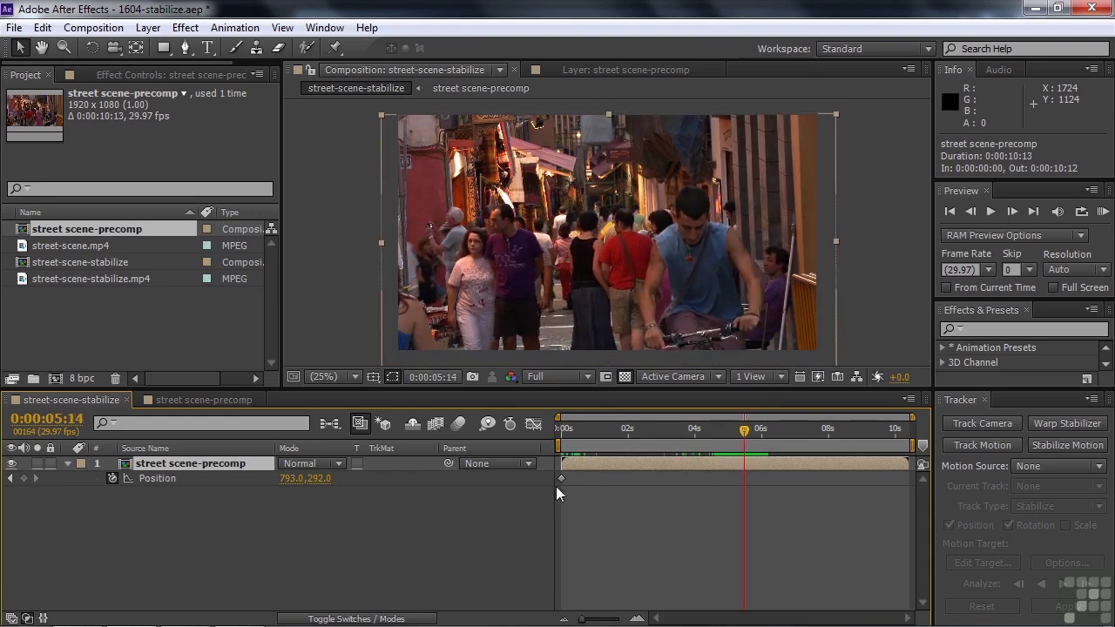
left_click(111, 478)
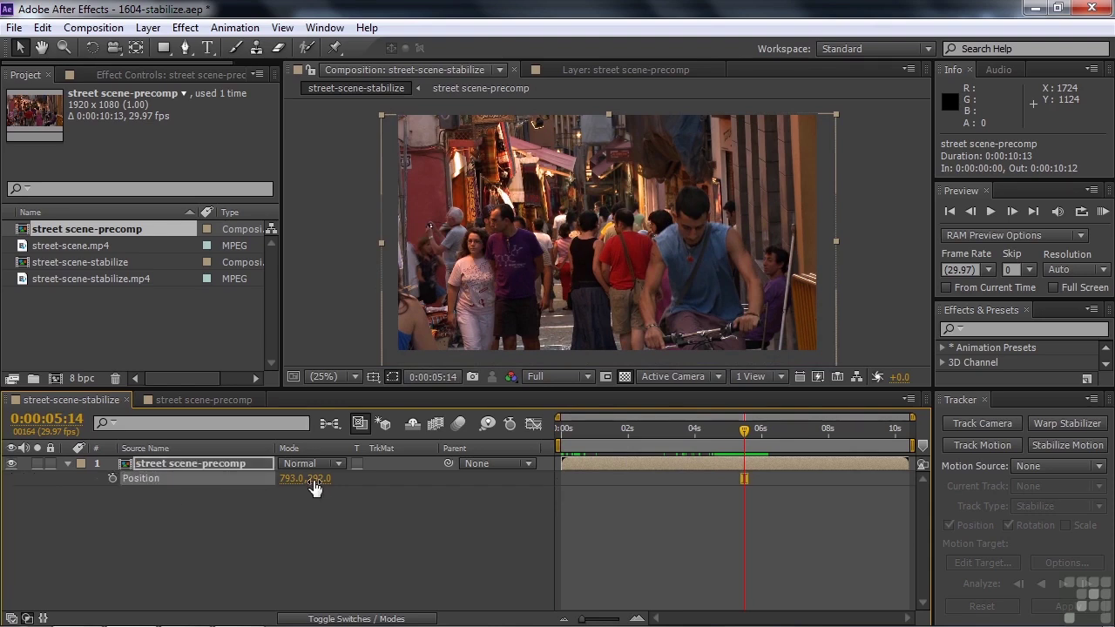
left_click_drag(315, 487, 295, 479)
Return to the start, deselect the layer, and preview the composition through 0:00:06:09.
left_click_drag(757, 437, 591, 441)
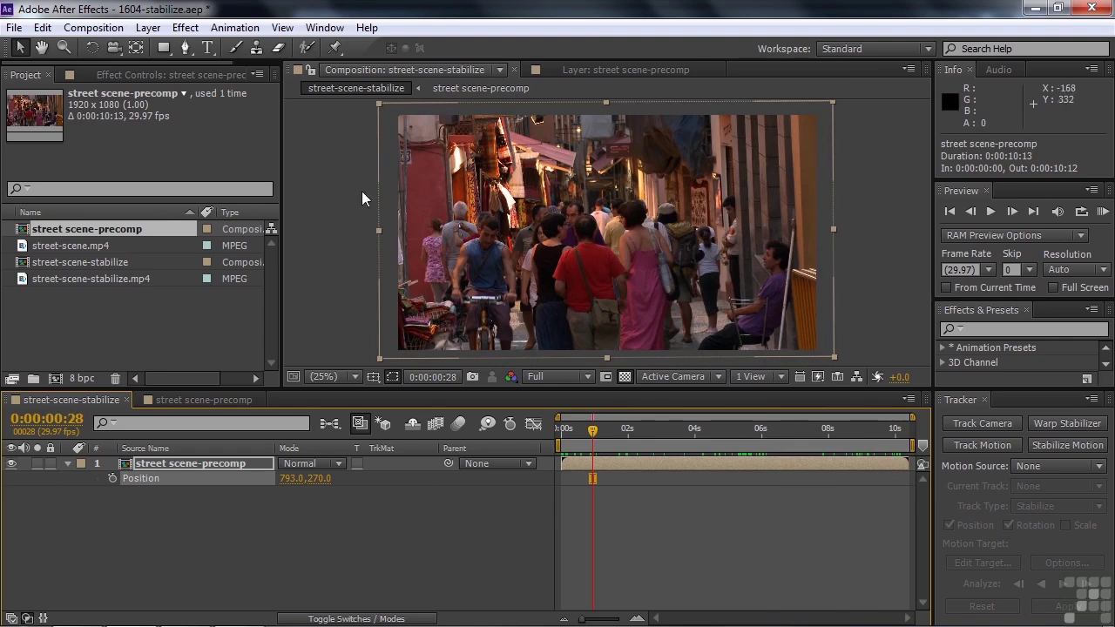
left_click(356, 272)
key("space")
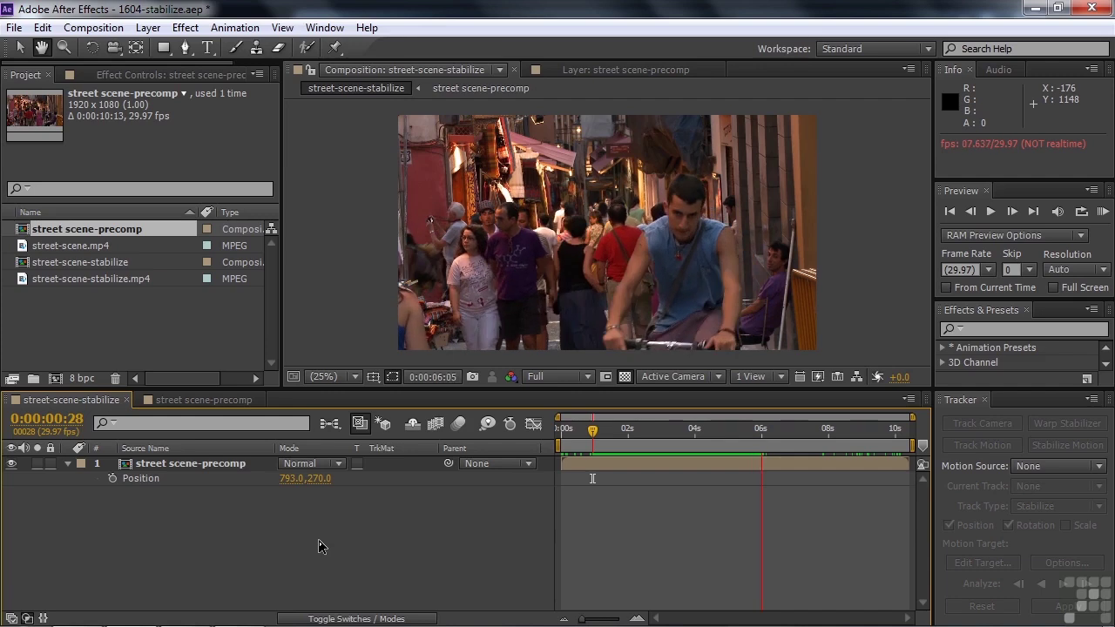
key("space")
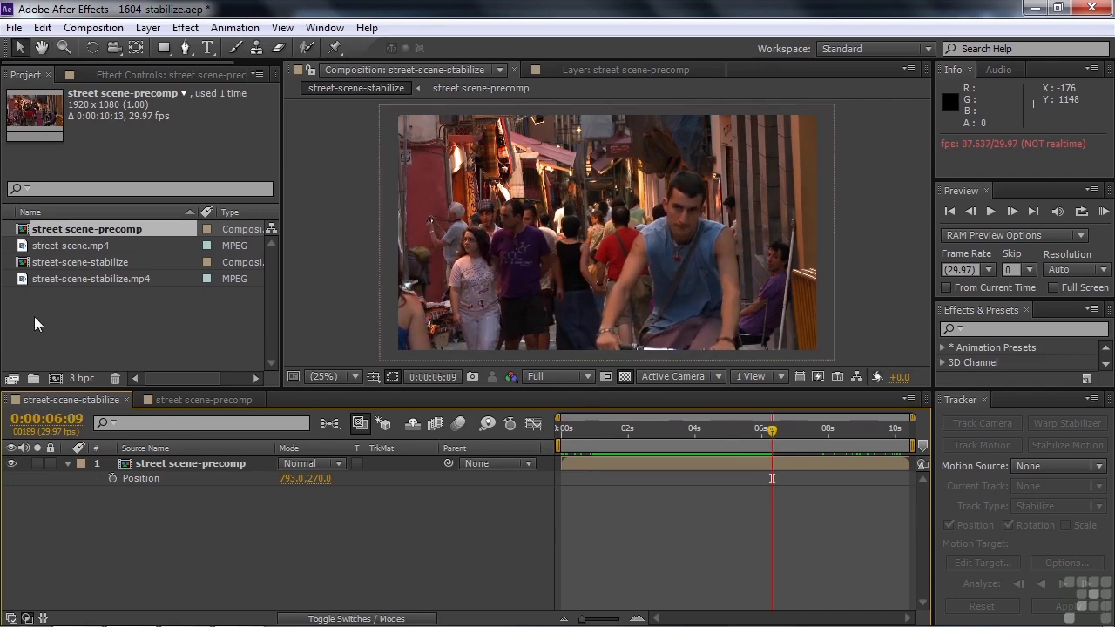
Duplicate the street scene-precomp layer, hide the lower original, and select the top copy.
left_click_drag(131, 448, 26, 471)
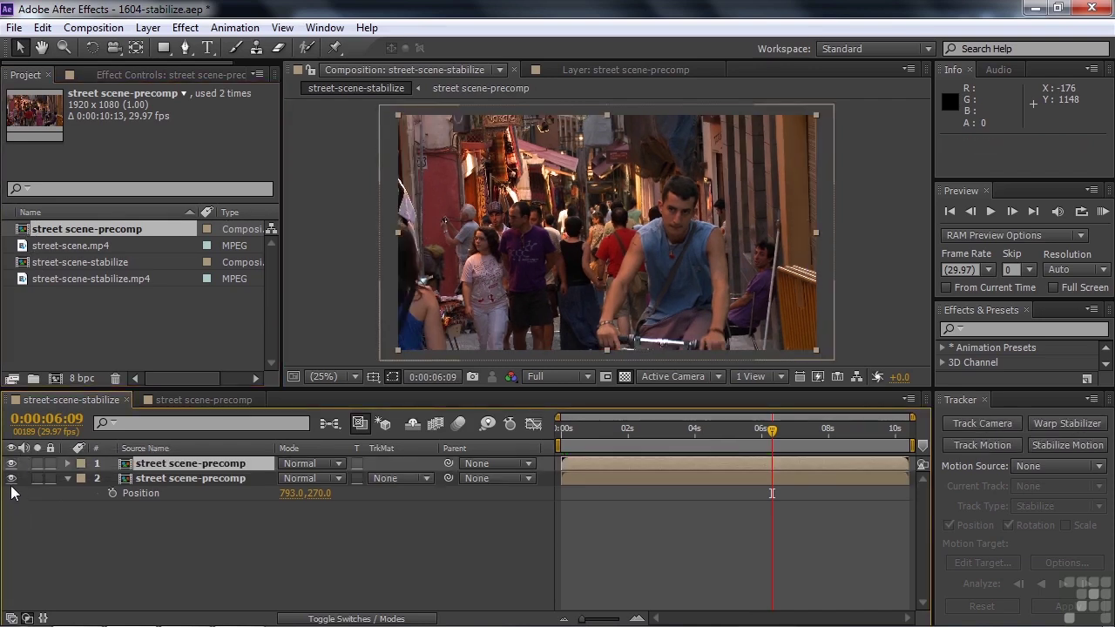
left_click(11, 479)
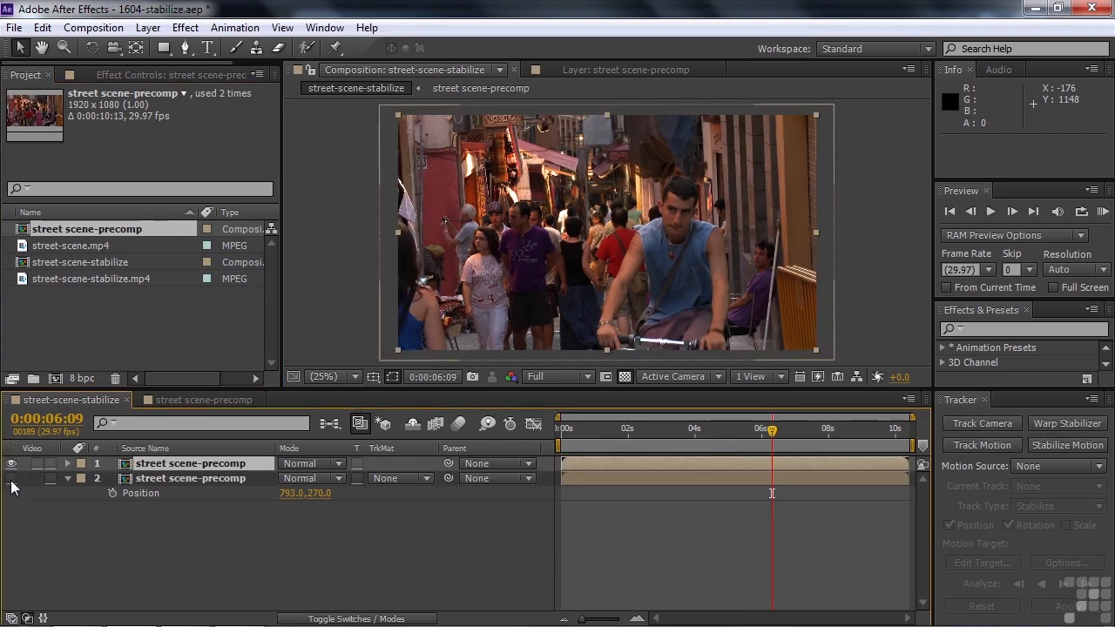
left_click(145, 467)
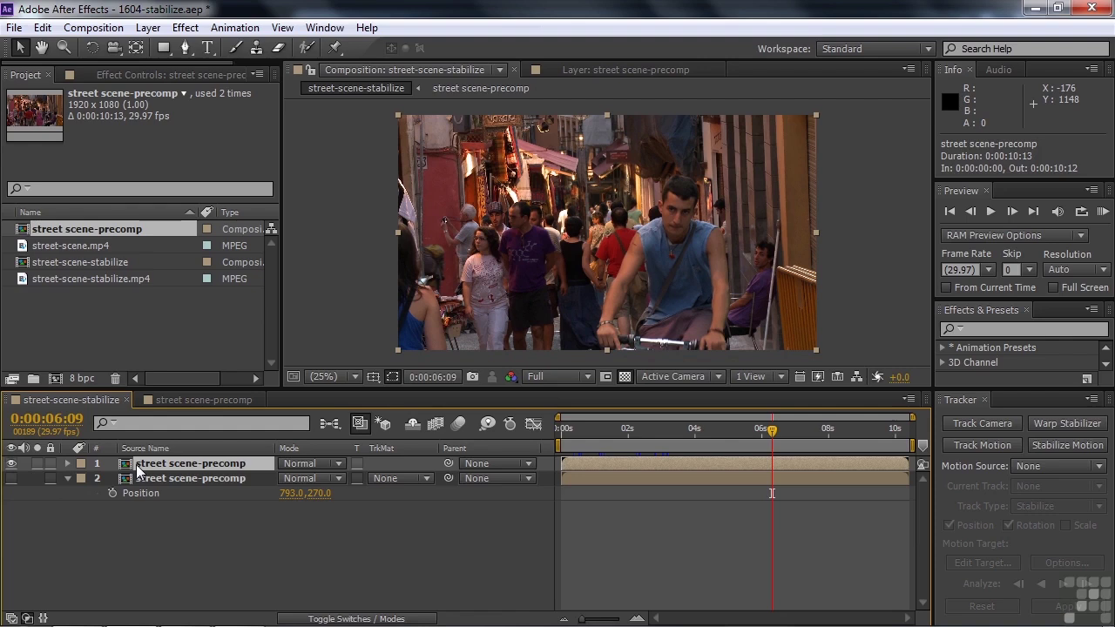
Search effects for 'warp st' and bring up the Distort list showing Warp Stabilizer.
left_click(977, 329)
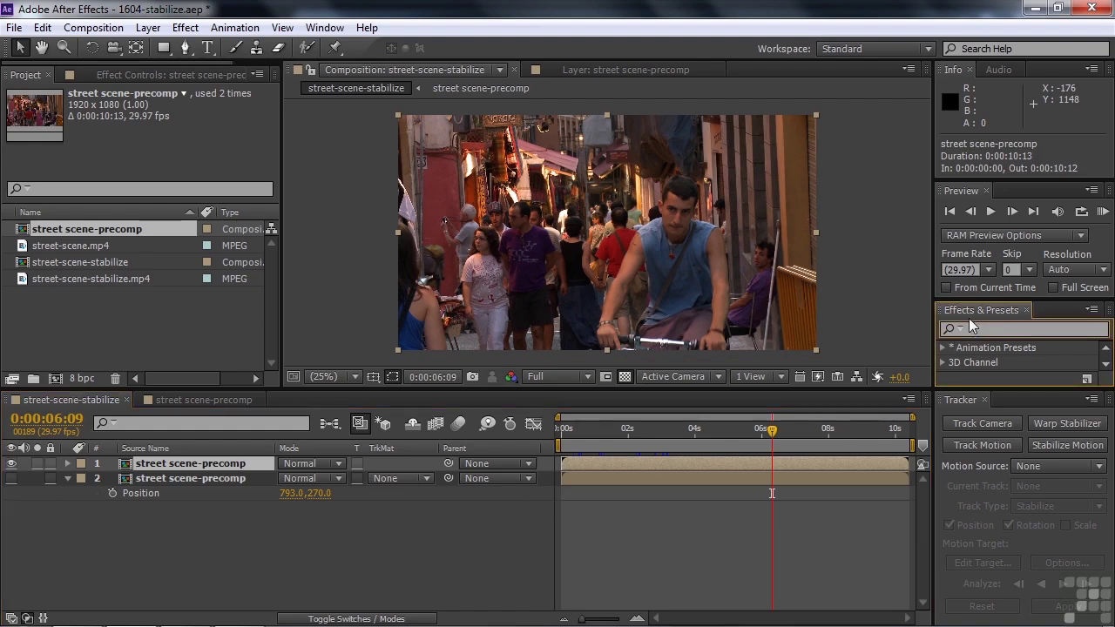
type("warp st")
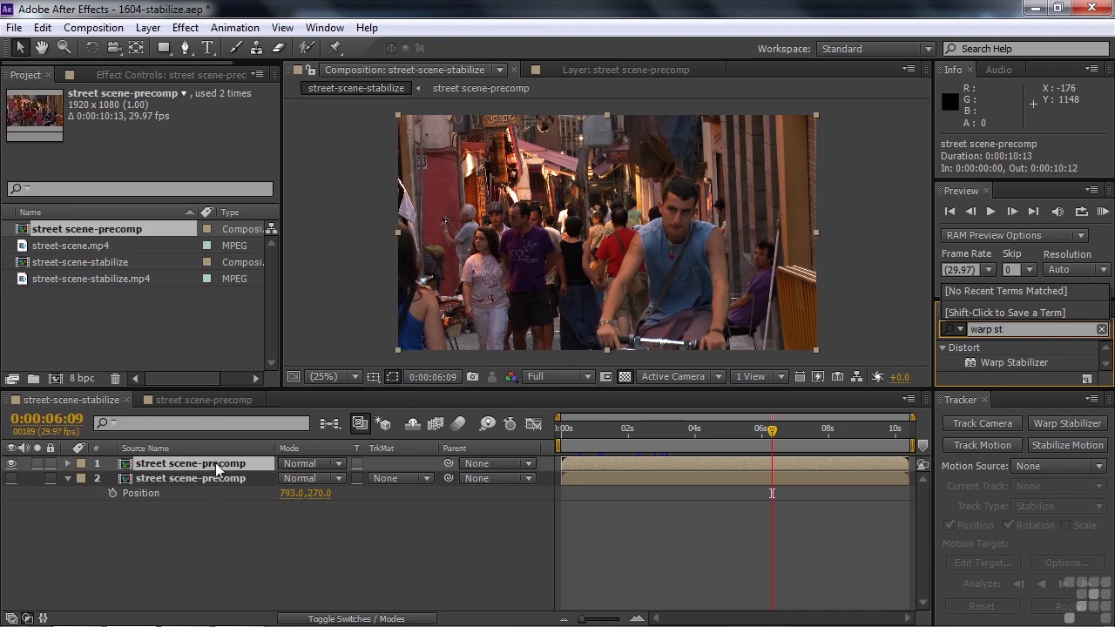
left_click(185, 28)
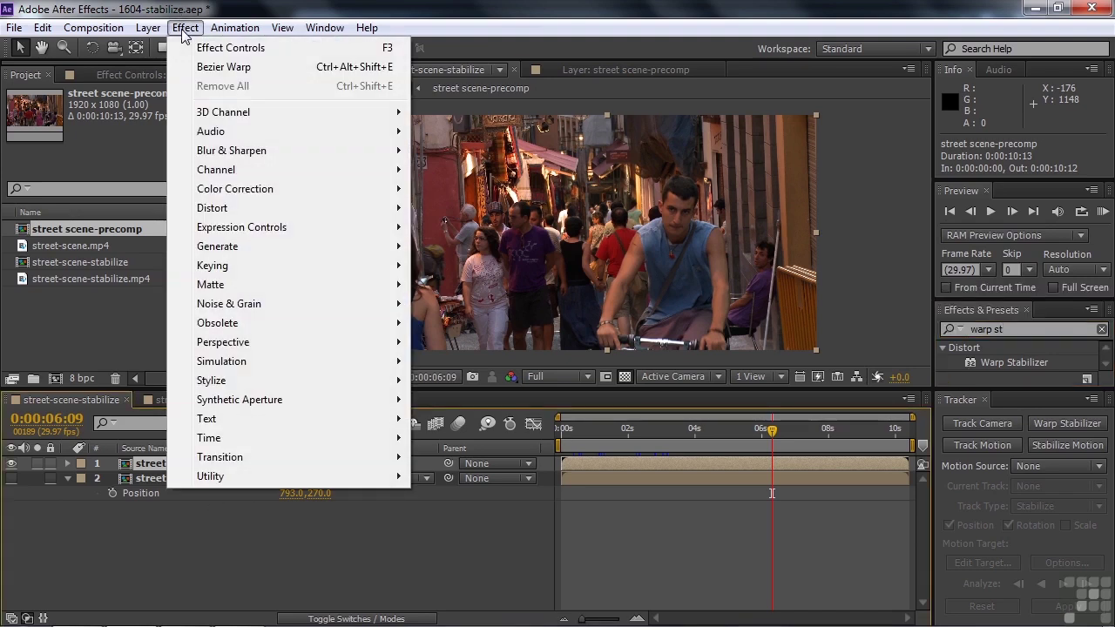
mouse_move(212, 207)
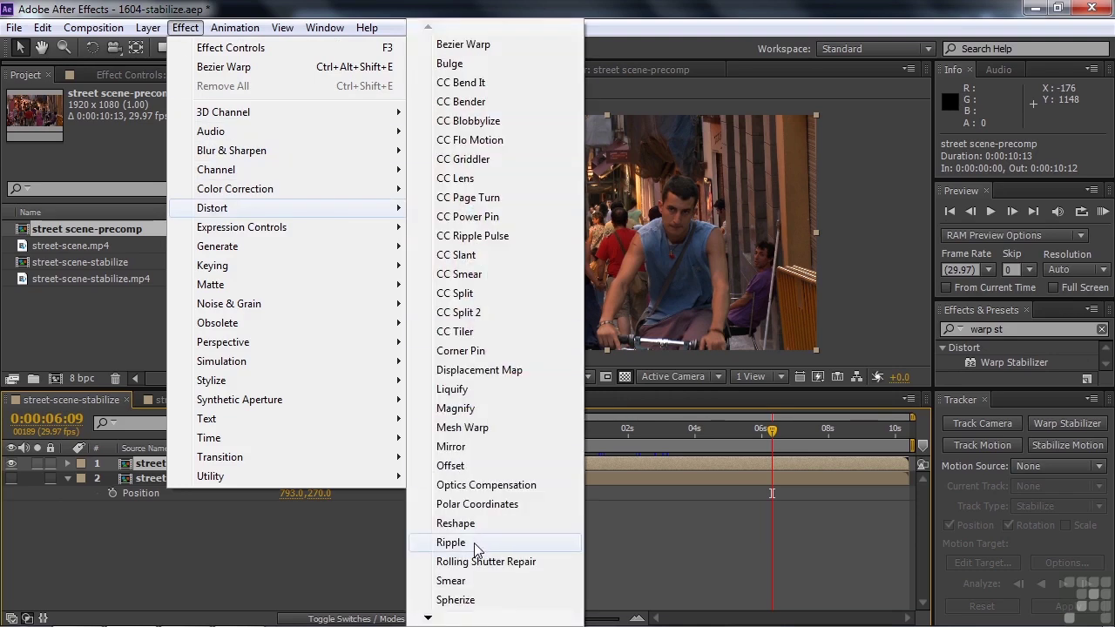
mouse_move(427, 618)
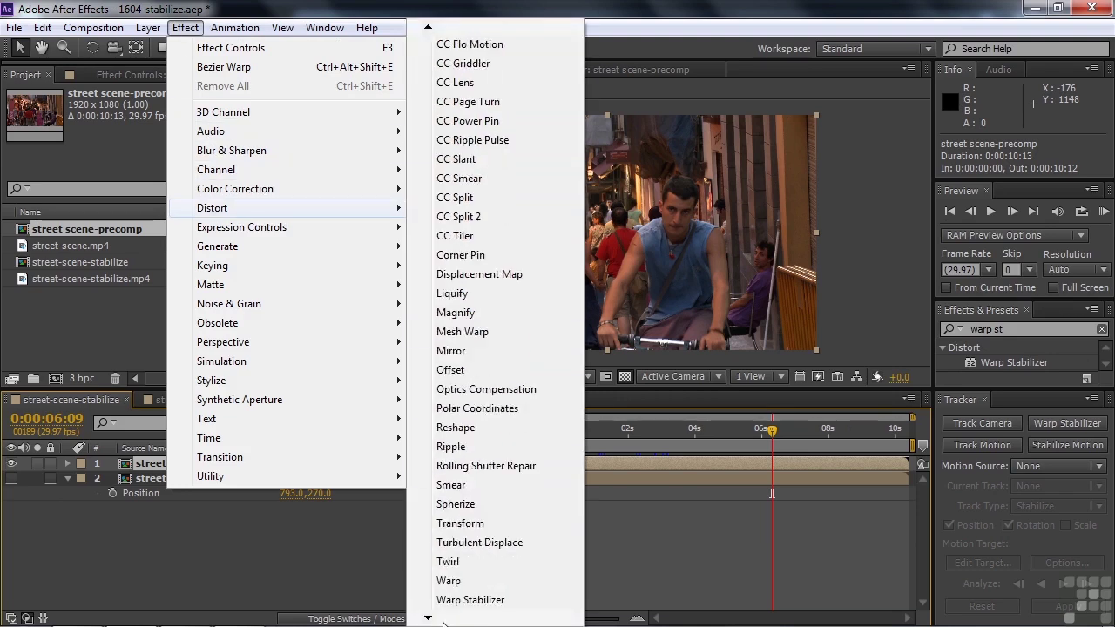
Apply Warp Stabilizer from the Tracker panel to the top precomp copy and let it auto-scale to 104.0%.
left_click(1068, 425)
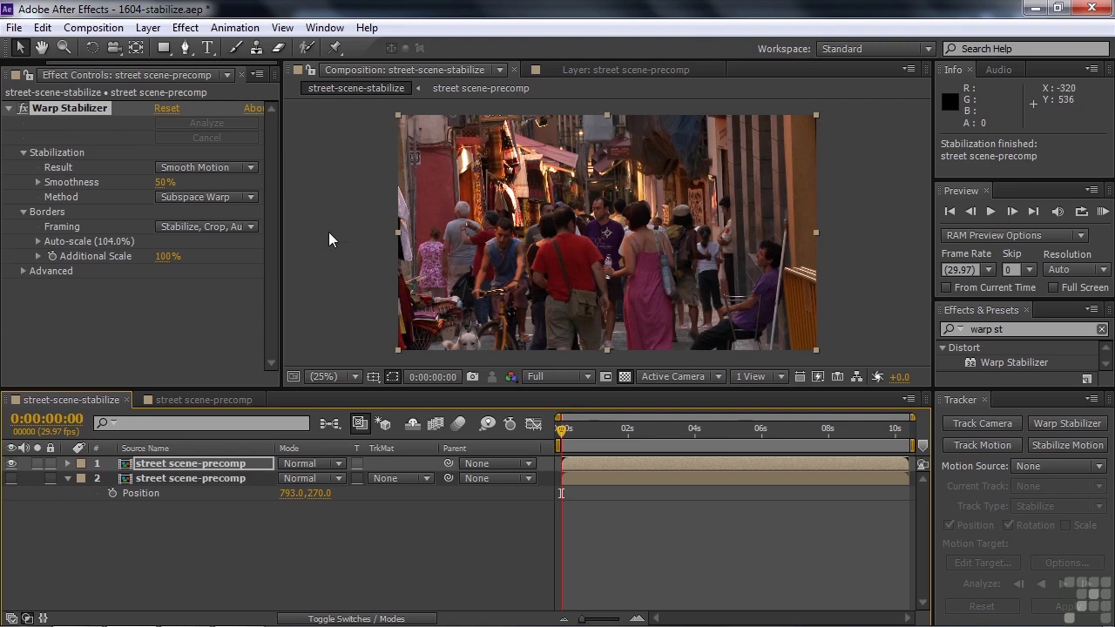
left_click_drag(562, 437, 712, 431)
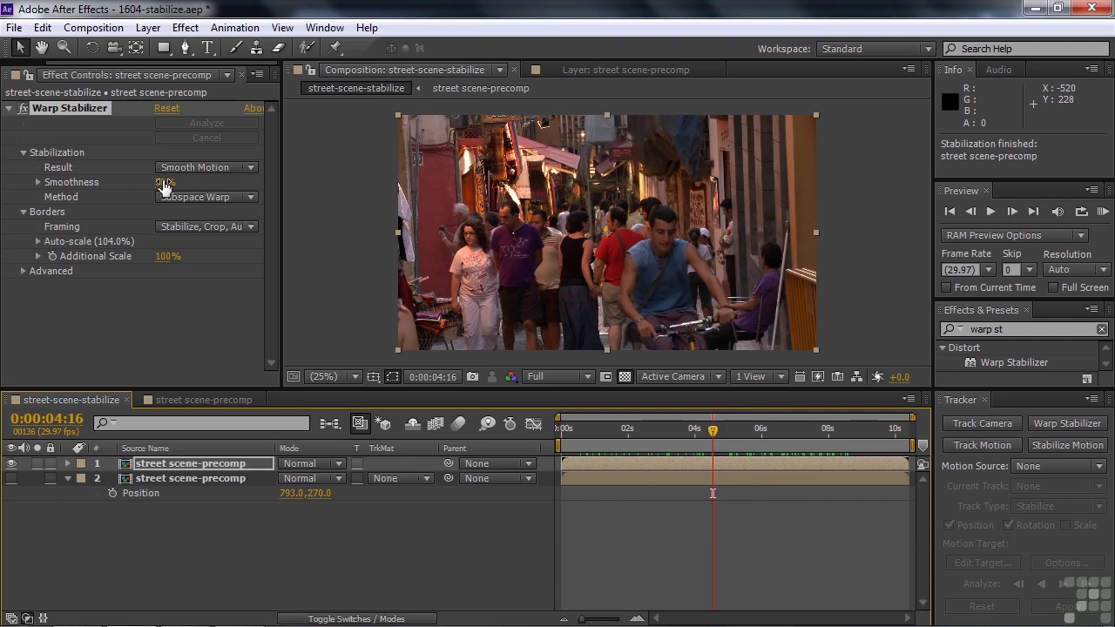
left_click(247, 168)
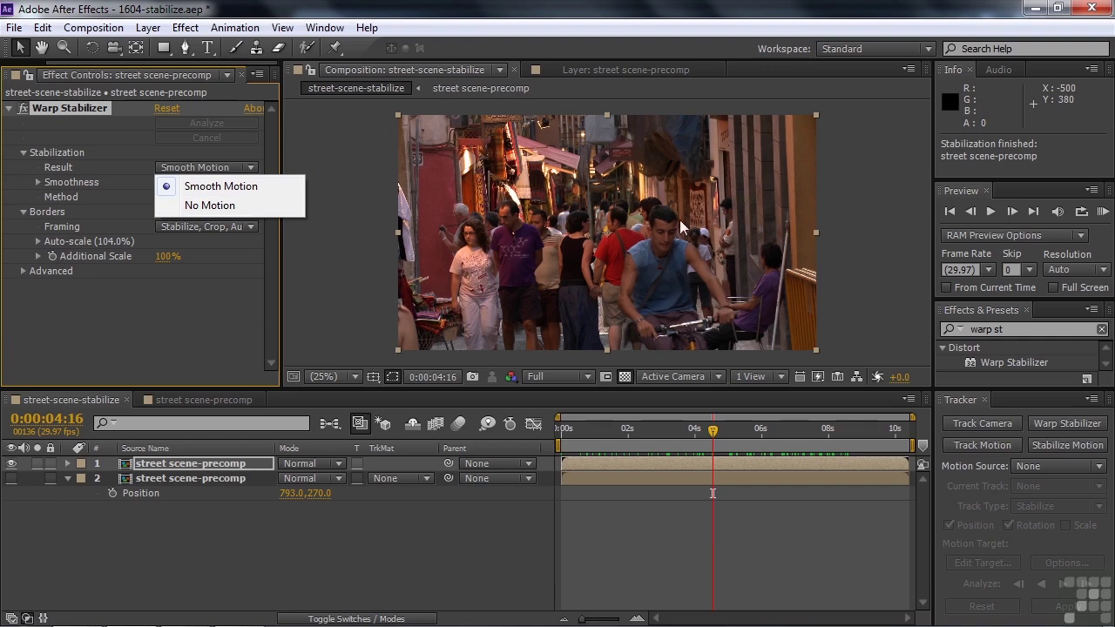
left_click(255, 183)
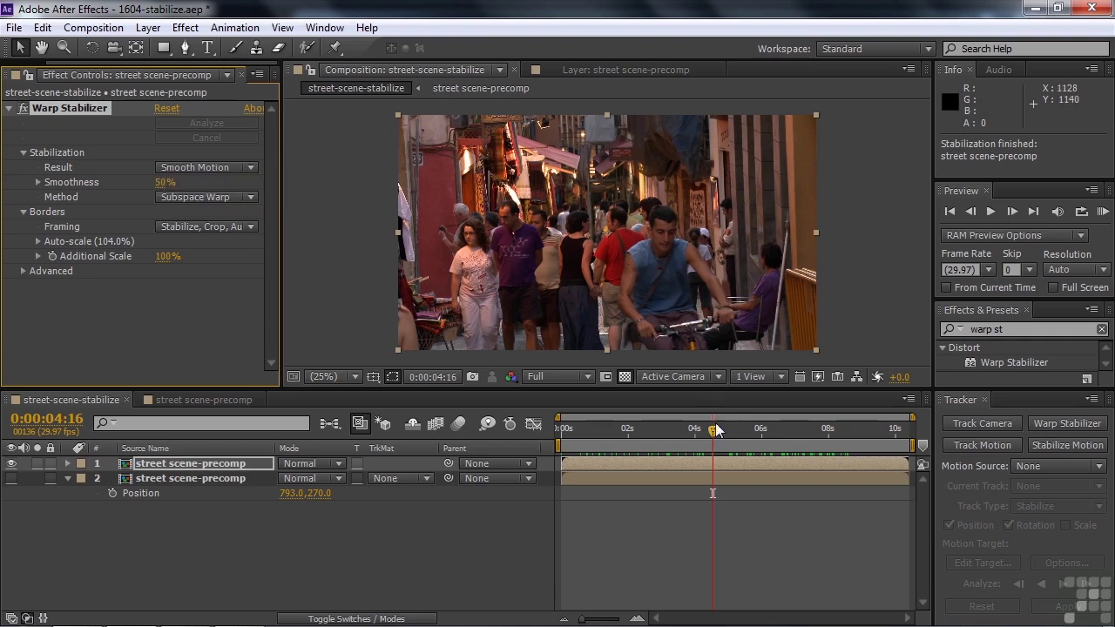
left_click_drag(715, 430, 607, 437)
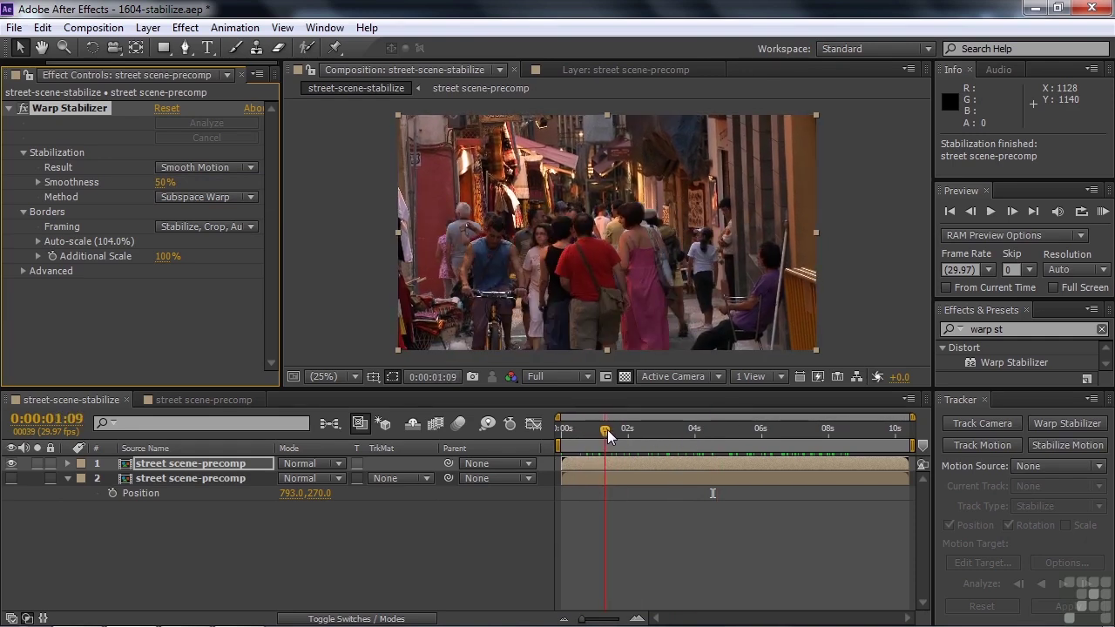
left_click(607, 429)
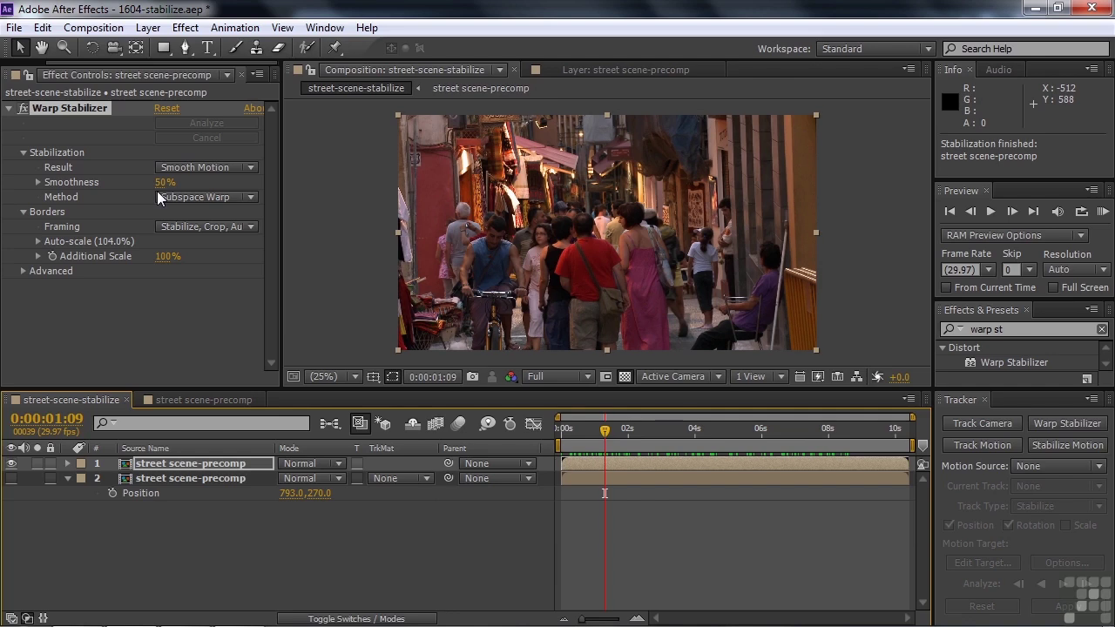
left_click(75, 201)
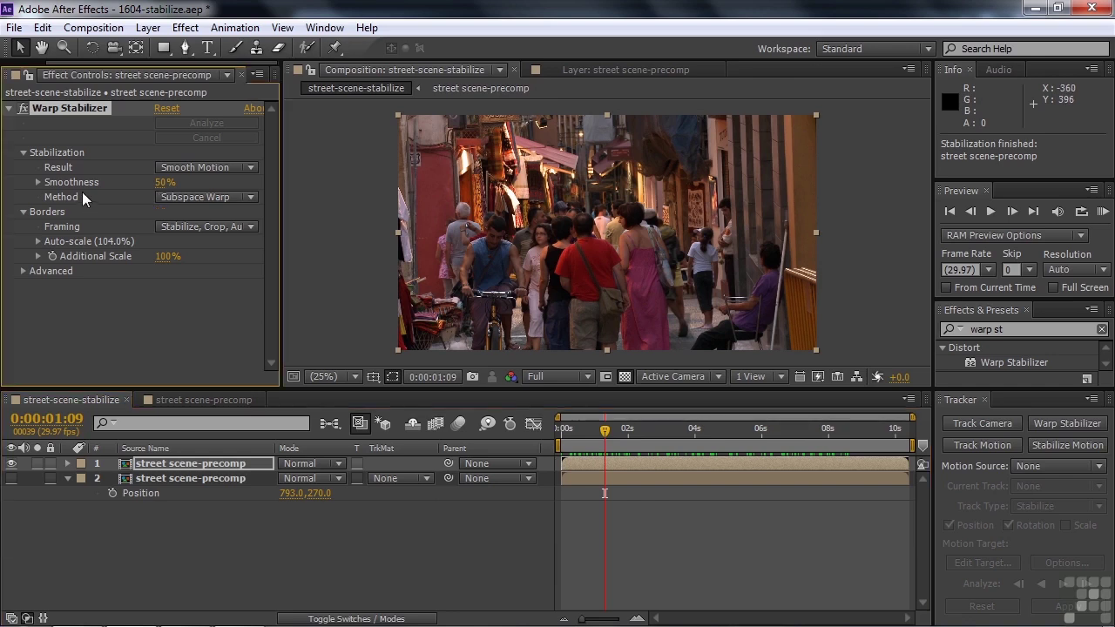
left_click(253, 197)
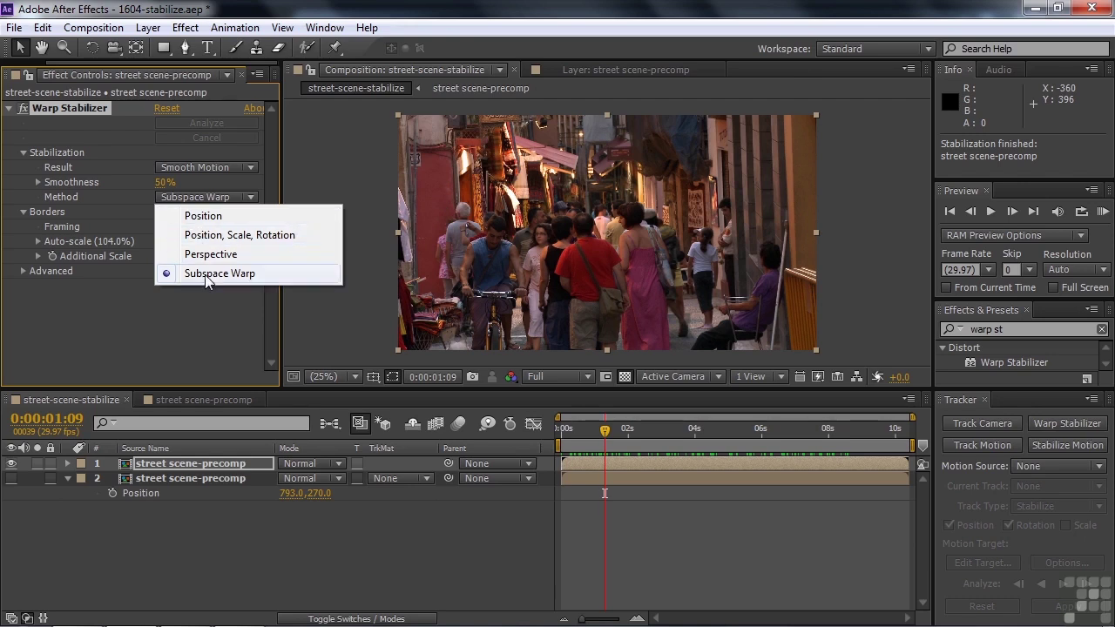
left_click(122, 211)
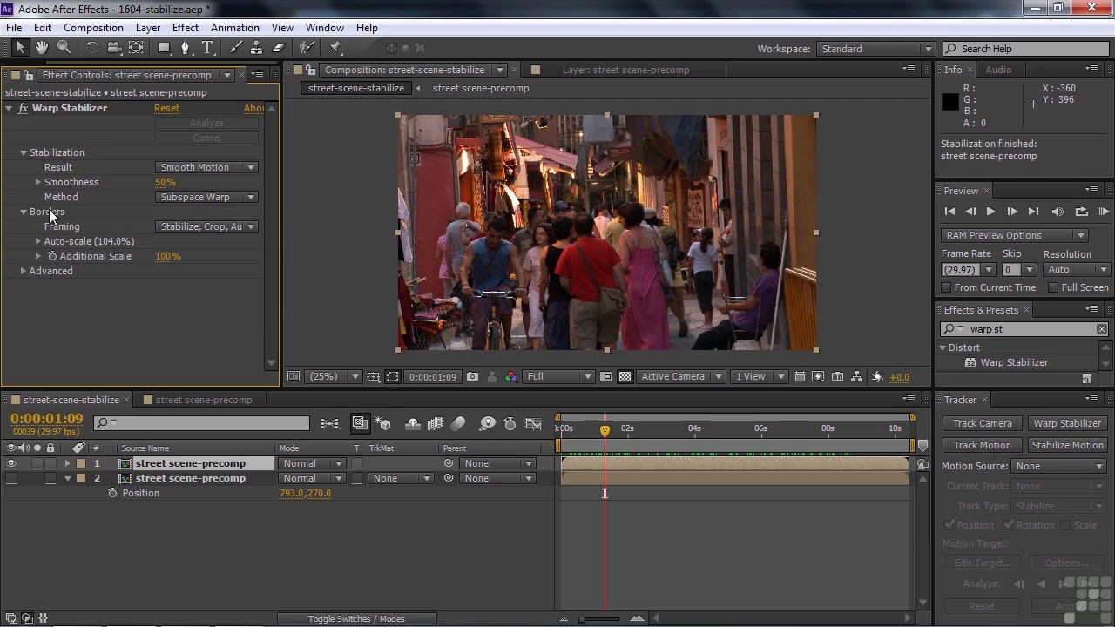
left_click(255, 225)
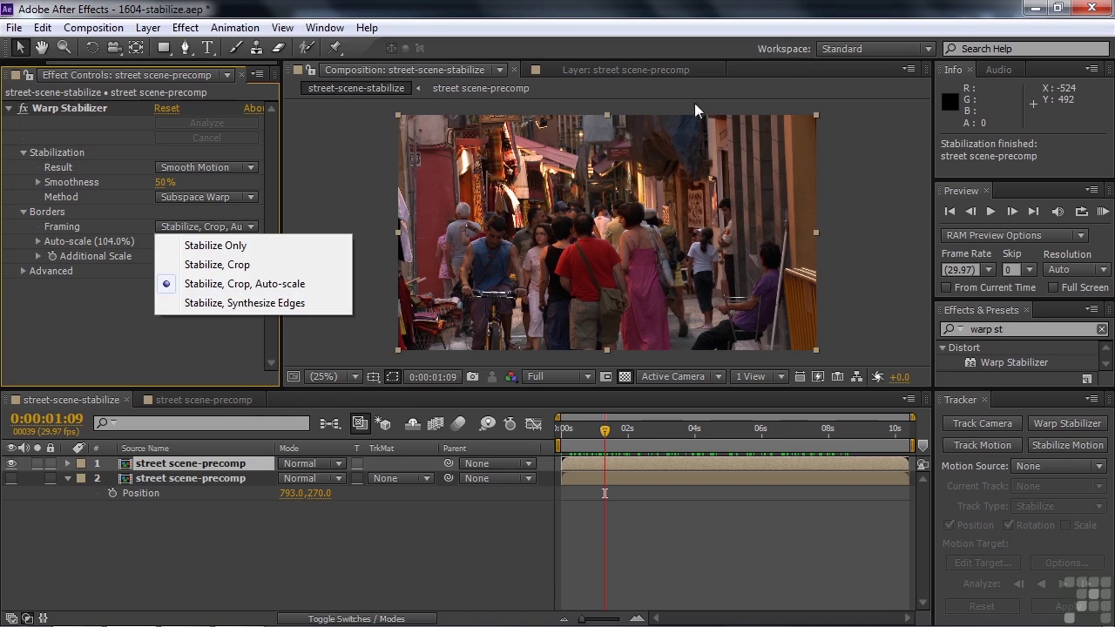
left_click(108, 311)
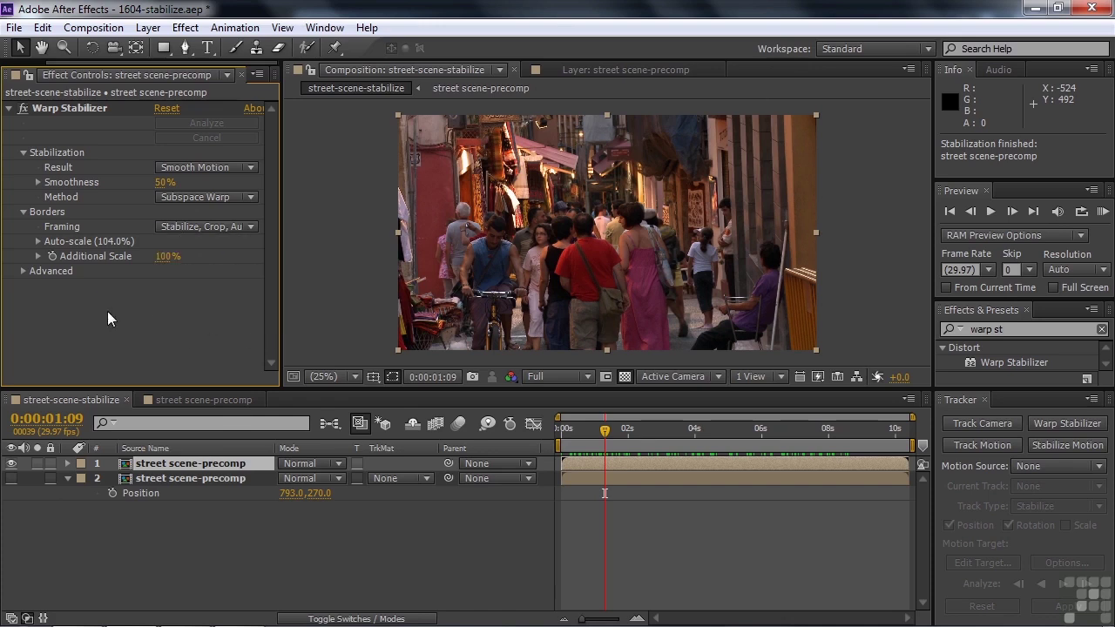